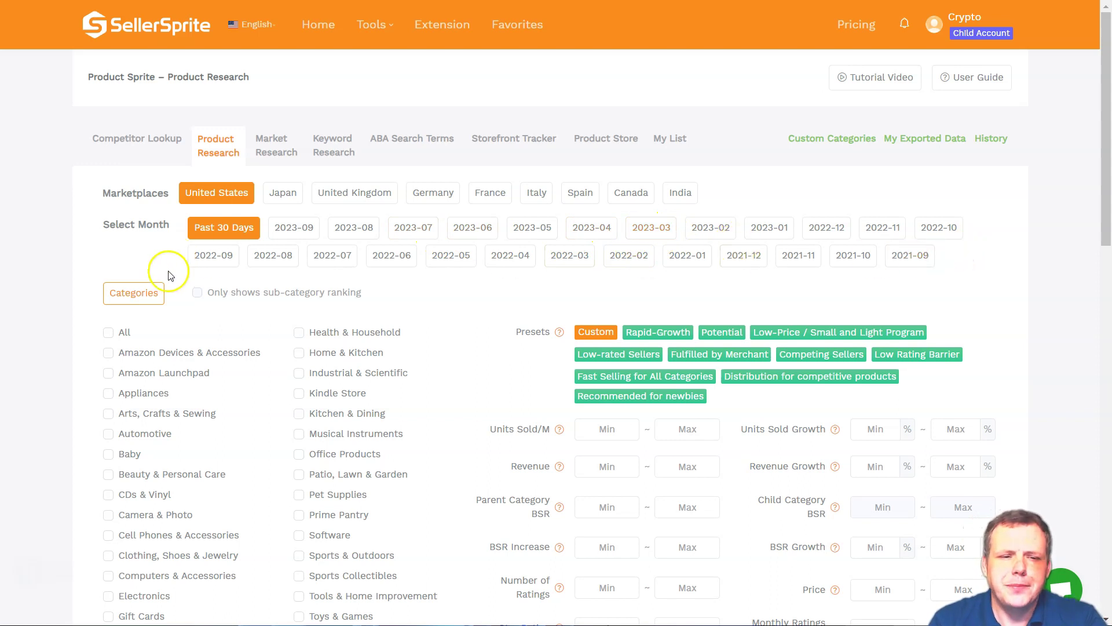
pyautogui.moveTo(231, 289)
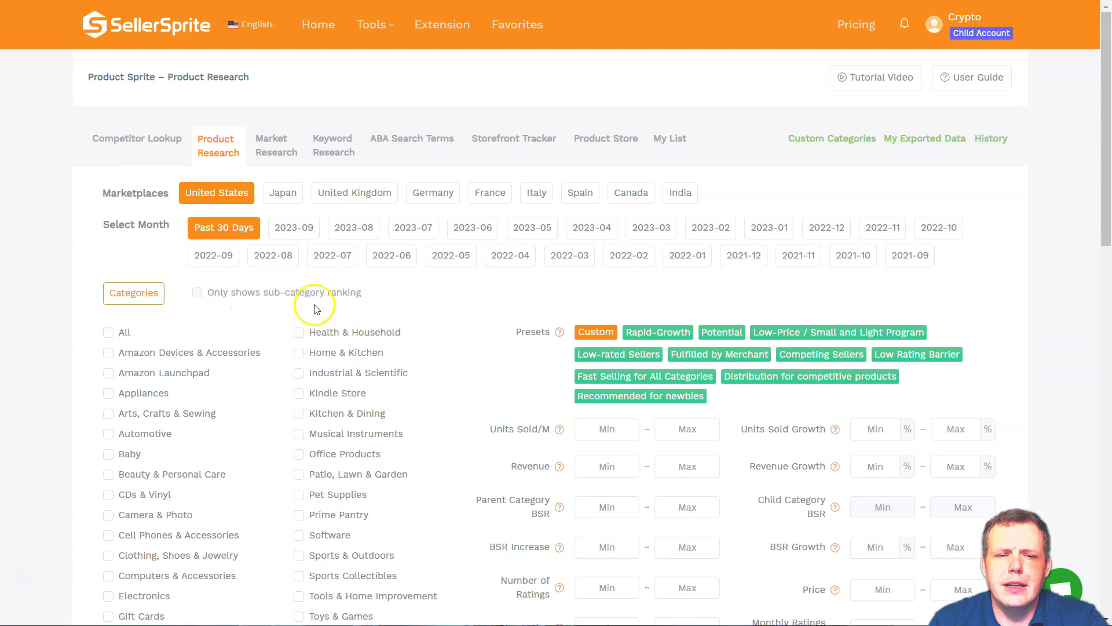
pyautogui.click(207, 297)
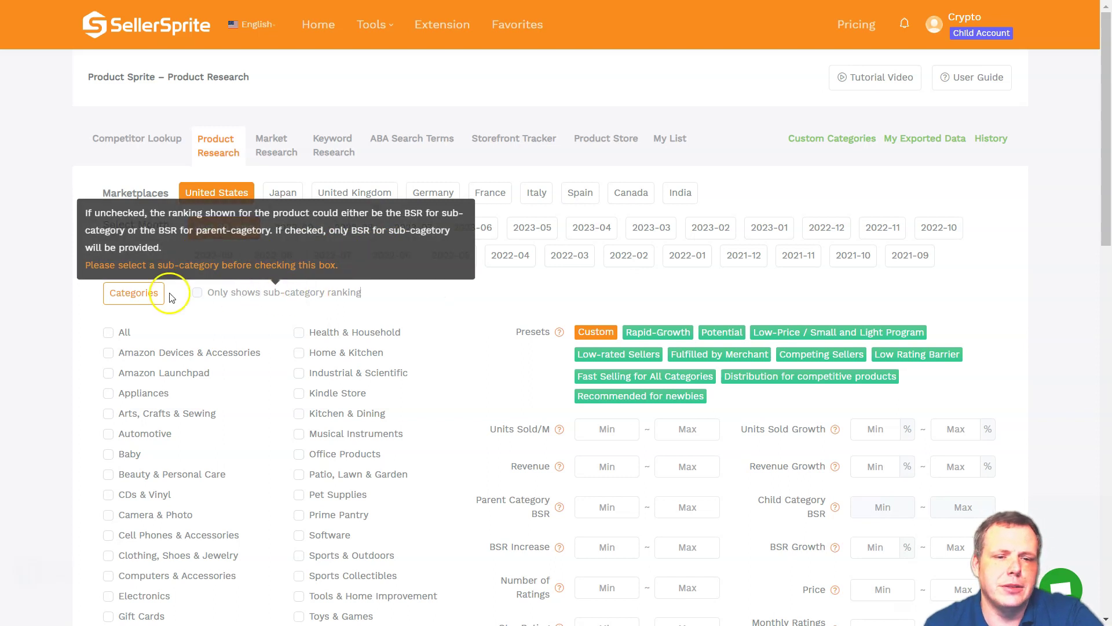
pyautogui.click(200, 295)
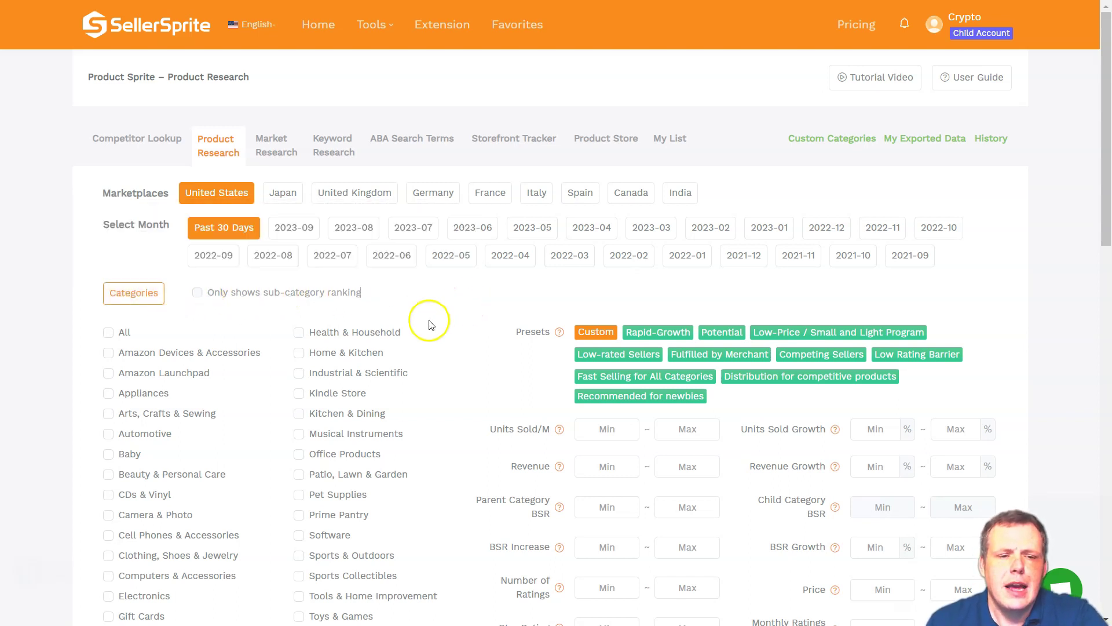
pyautogui.scroll(-3, 210, 340)
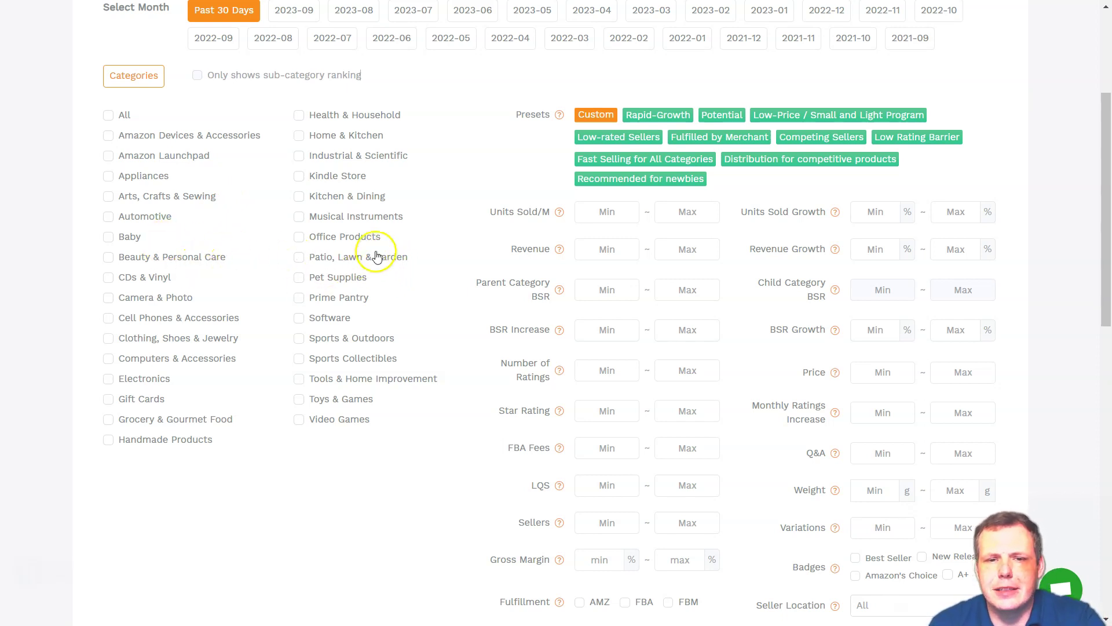
pyautogui.scroll(4, 377, 256)
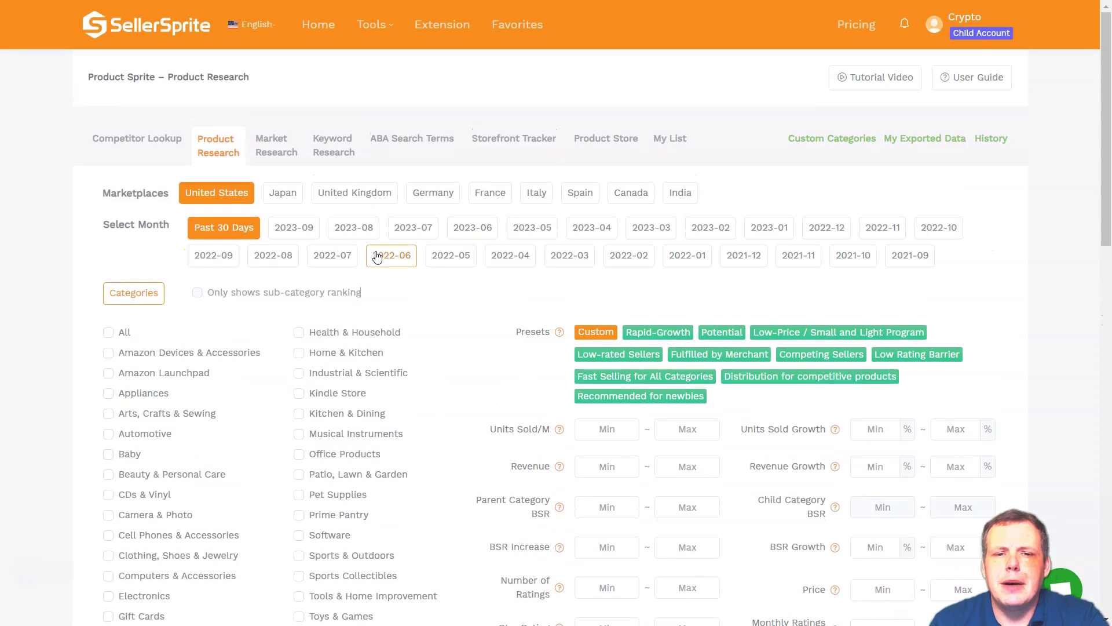
pyautogui.click(374, 258)
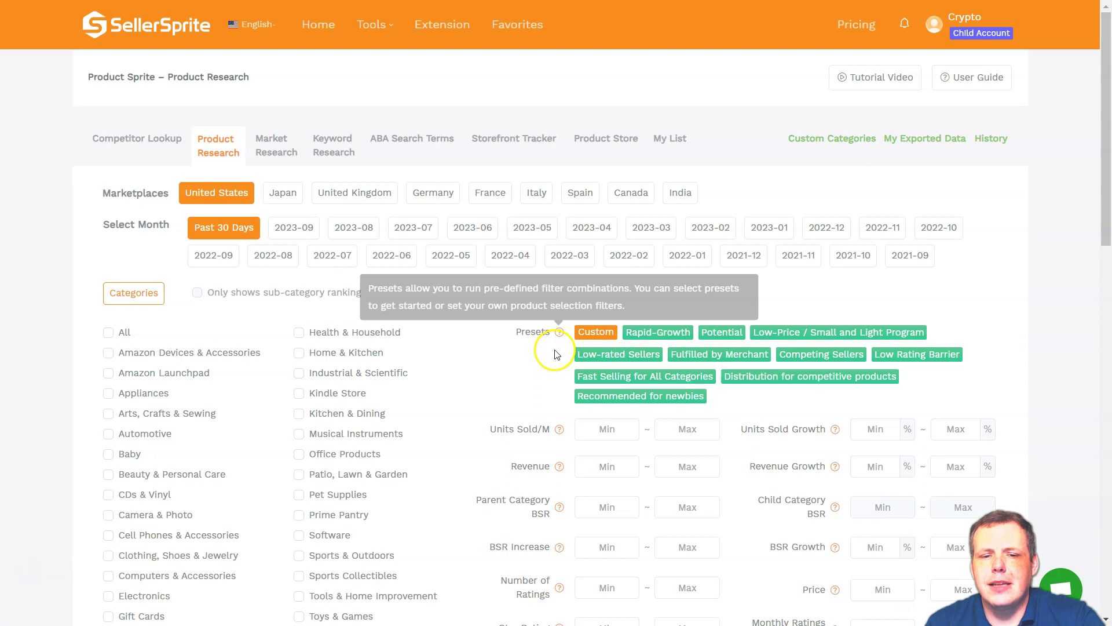
pyautogui.click(562, 333)
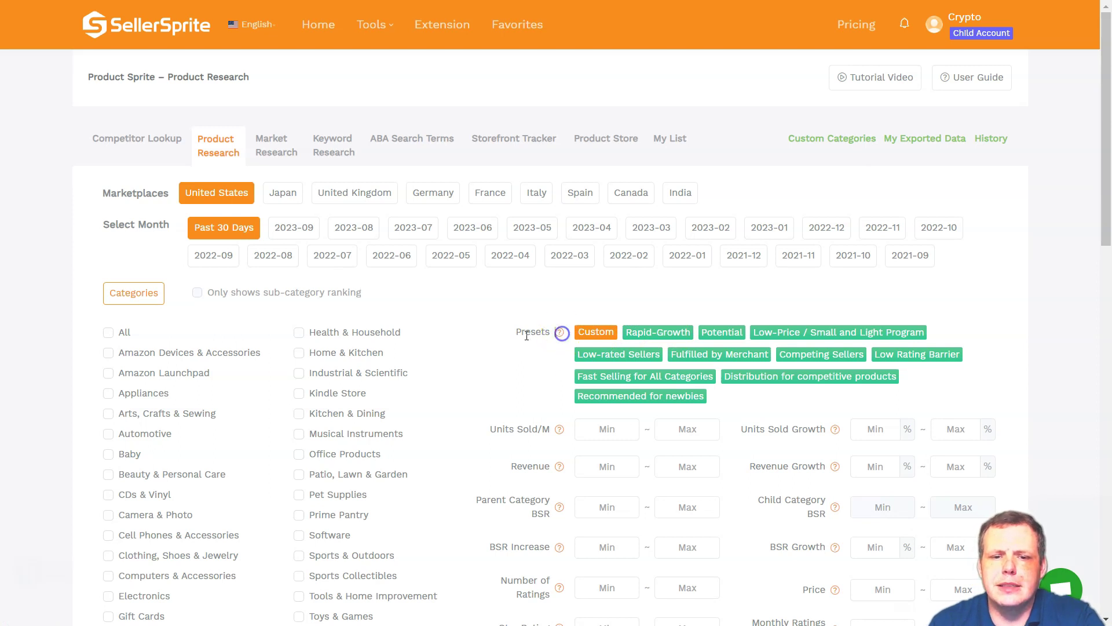
pyautogui.click(594, 334)
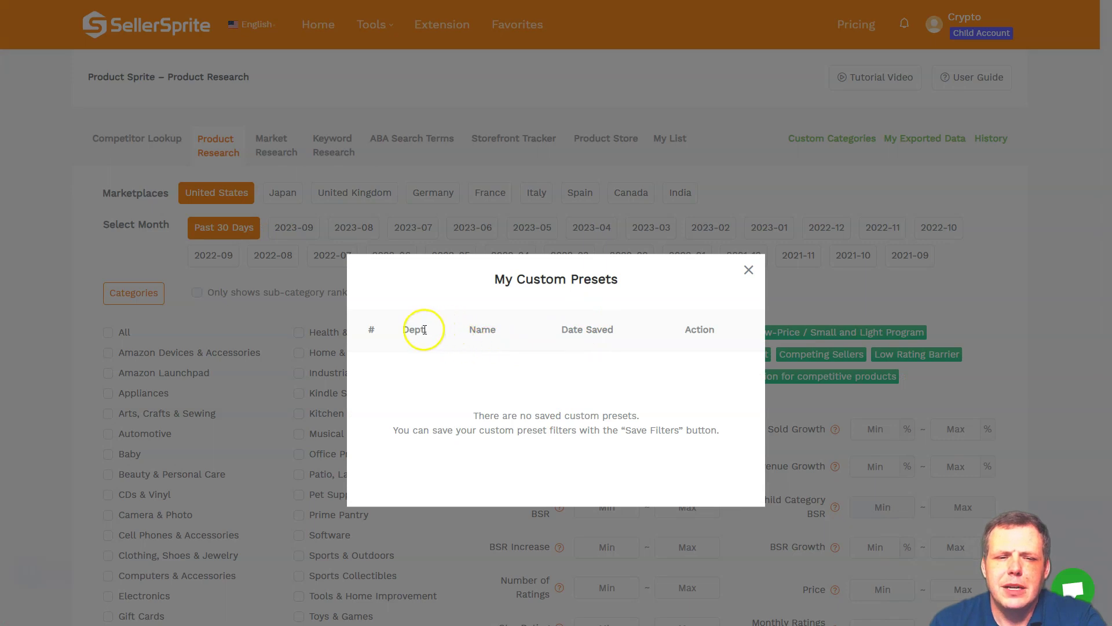
pyautogui.click(412, 369)
pyautogui.click(427, 329)
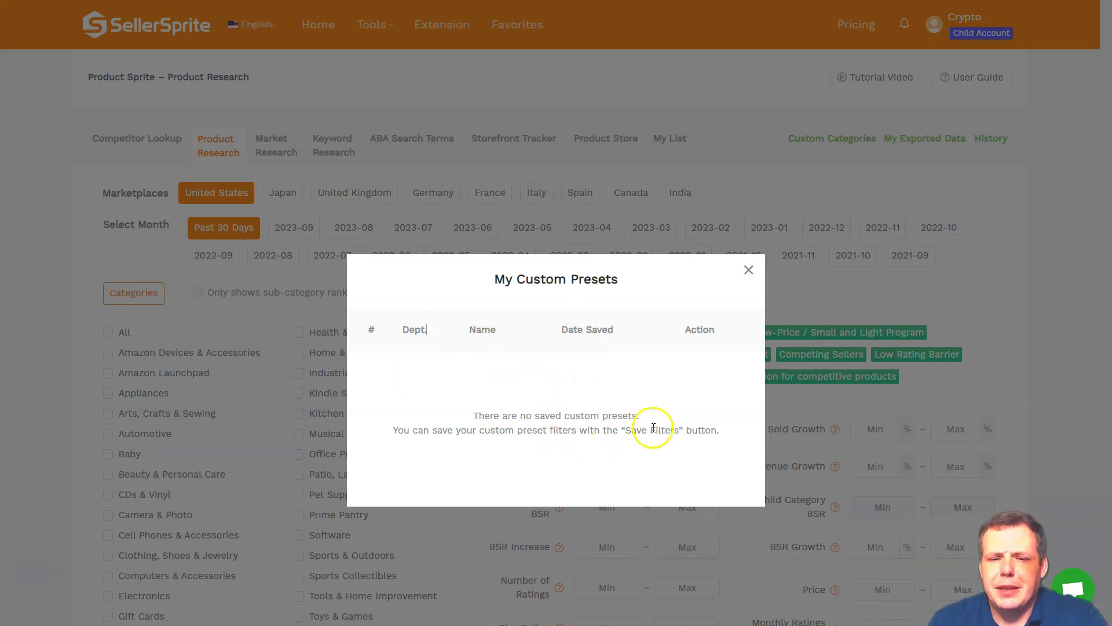
pyautogui.click(748, 269)
# Apply the Rapid-Growth preset and limit the category to Amazon Devices & Accessories
pyautogui.click(675, 331)
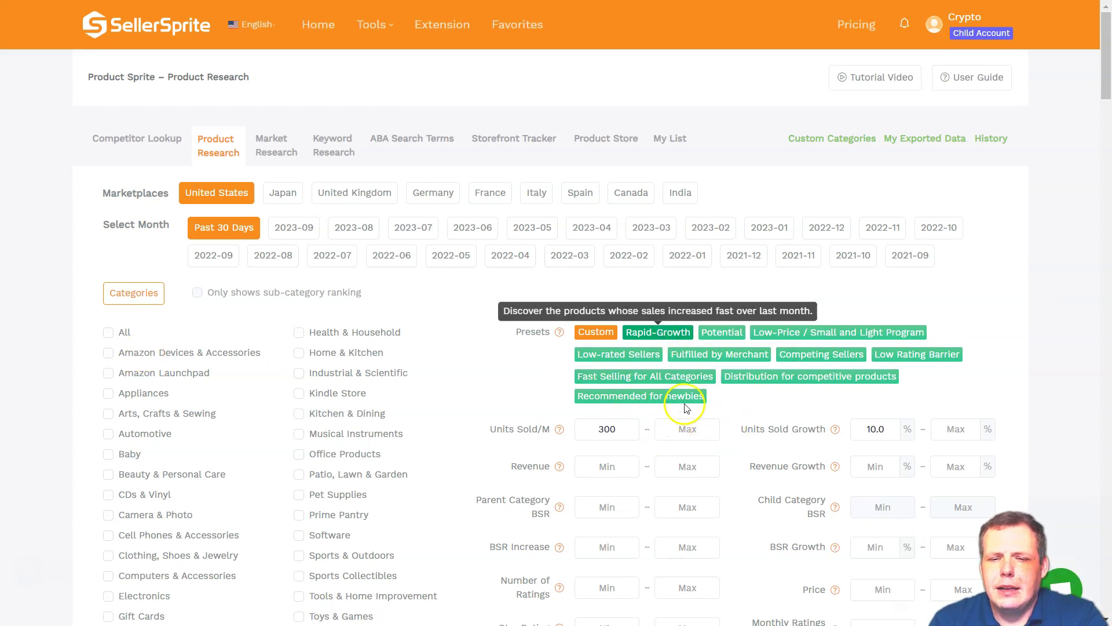
pyautogui.scroll(-3, 541, 452)
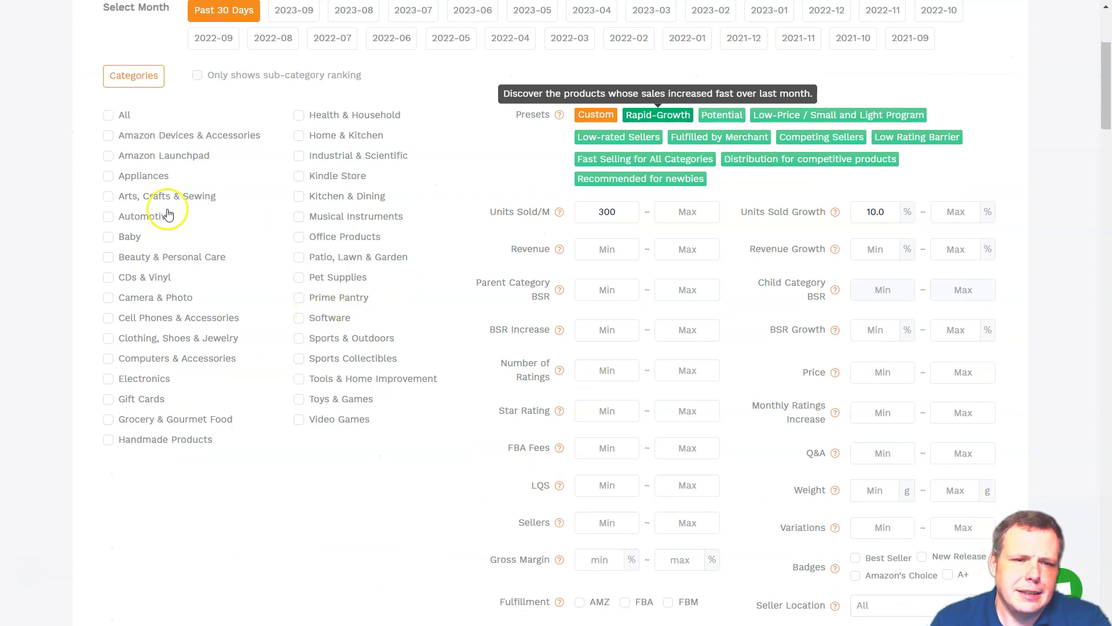
pyautogui.click(114, 142)
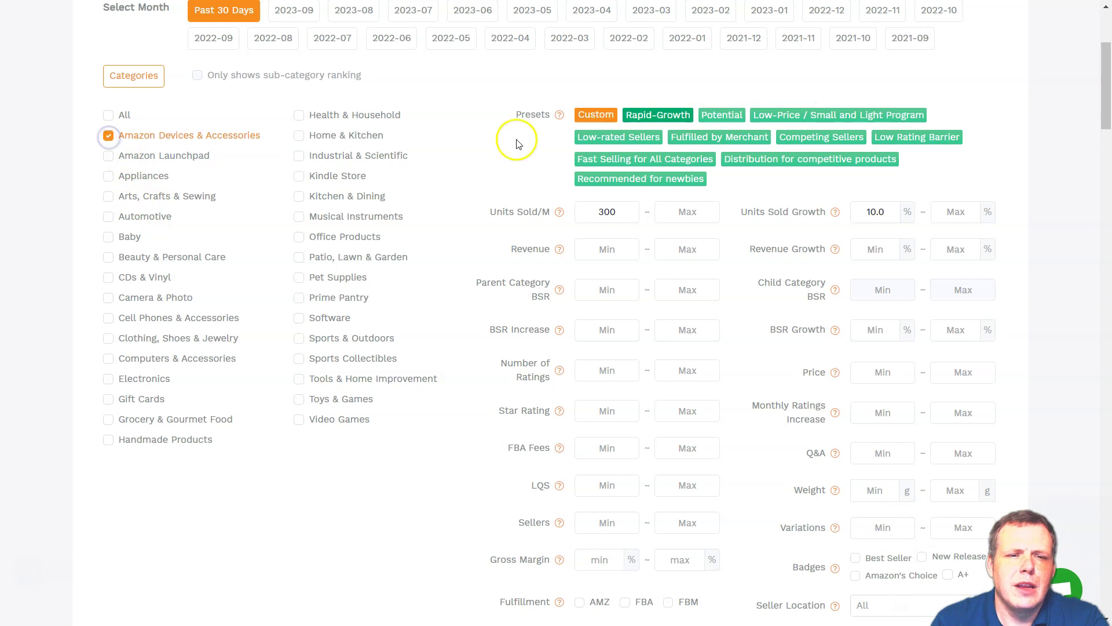
pyautogui.click(663, 115)
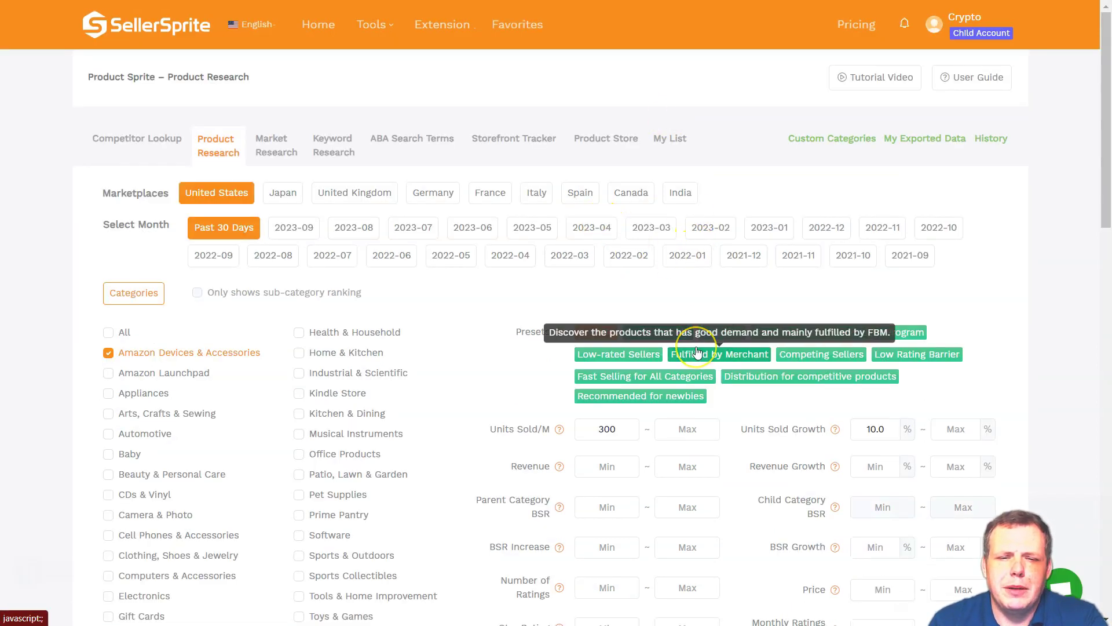
# Set the monthly units sold range to 300–10000
pyautogui.click(617, 427)
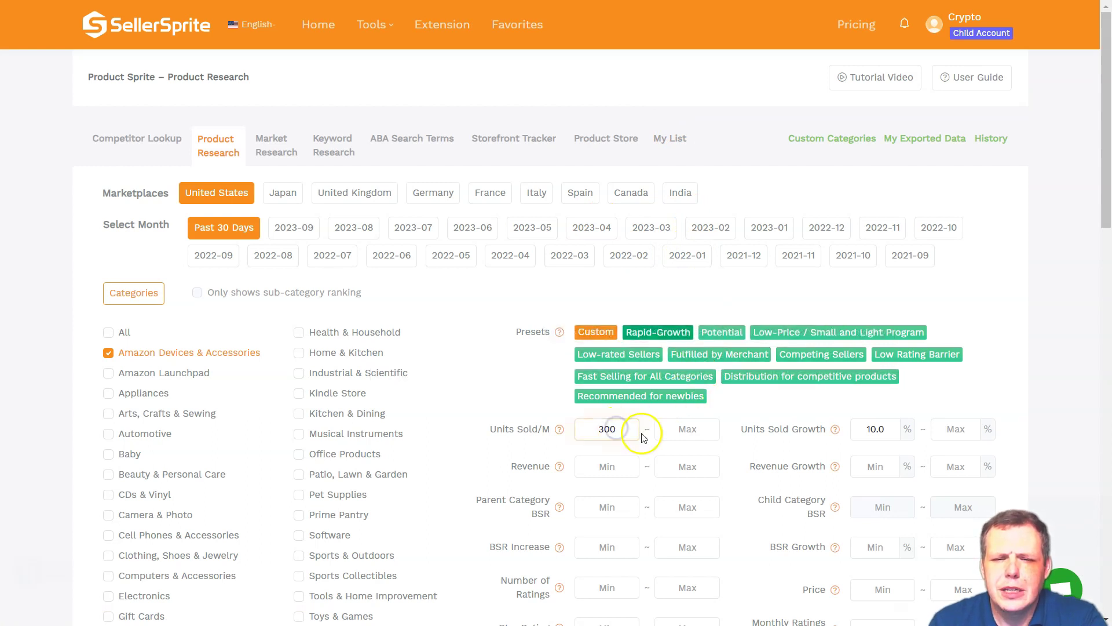
pyautogui.click(696, 429)
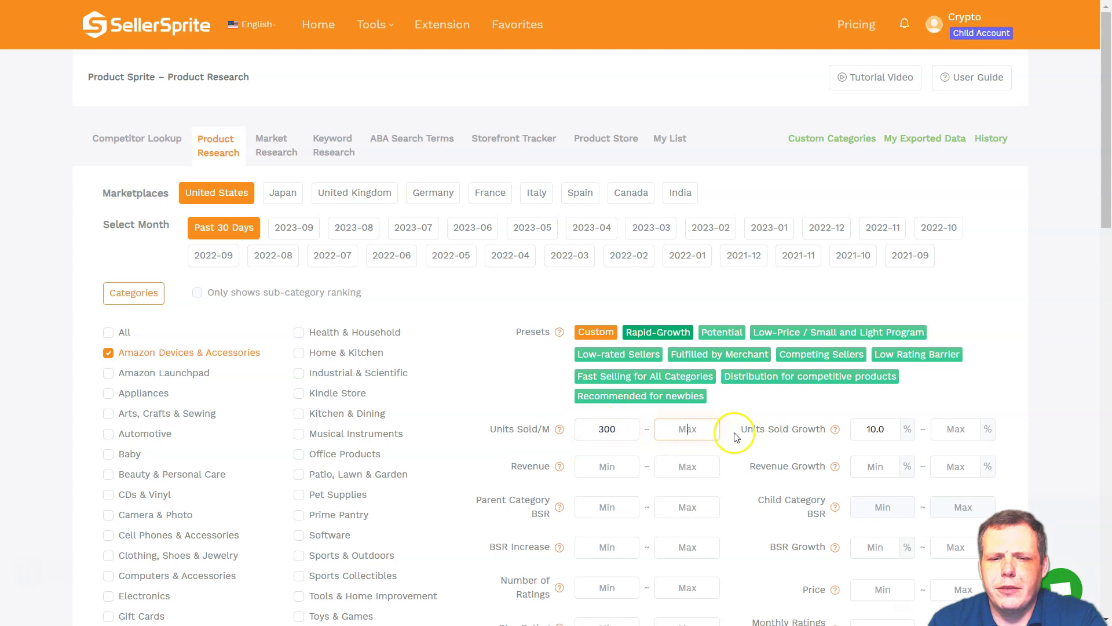
pyautogui.write('10000')
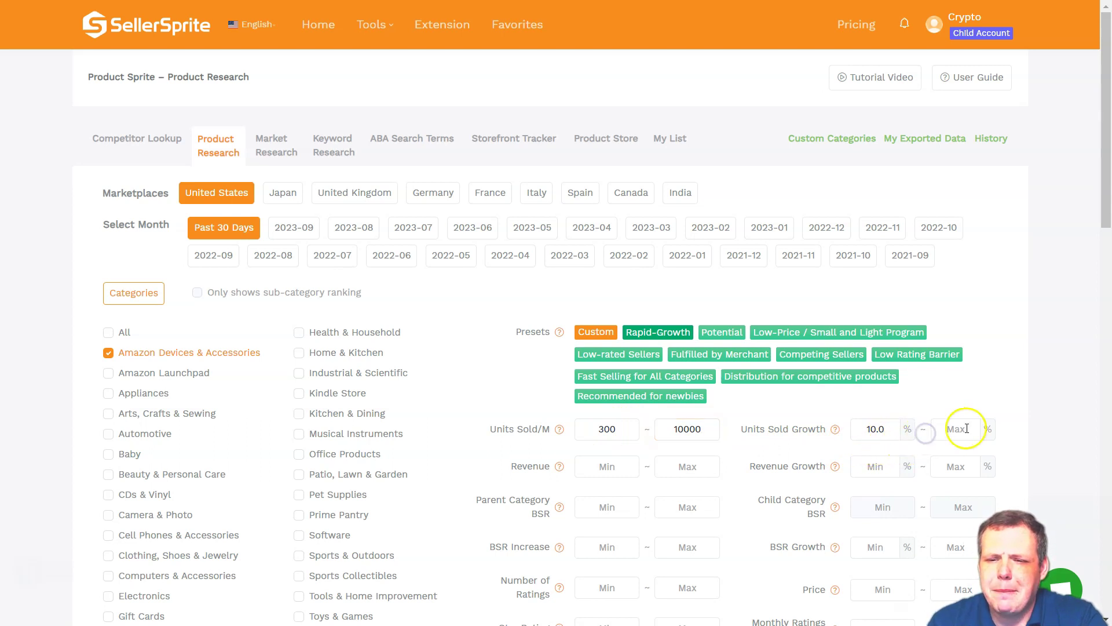
pyautogui.scroll(-6, 898, 434)
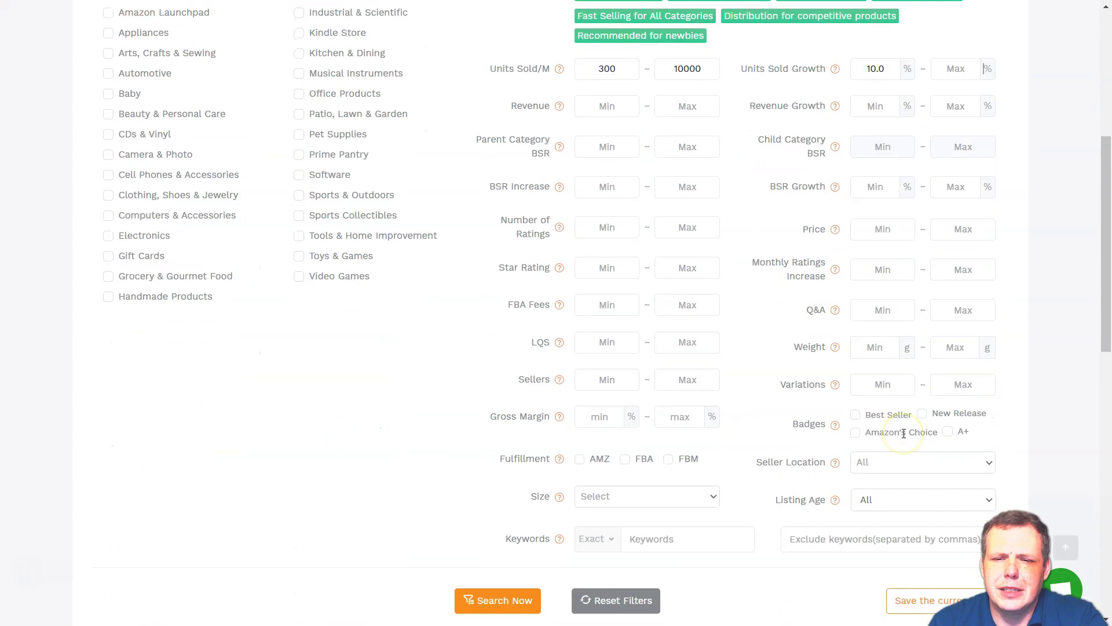
pyautogui.scroll(-1, 904, 438)
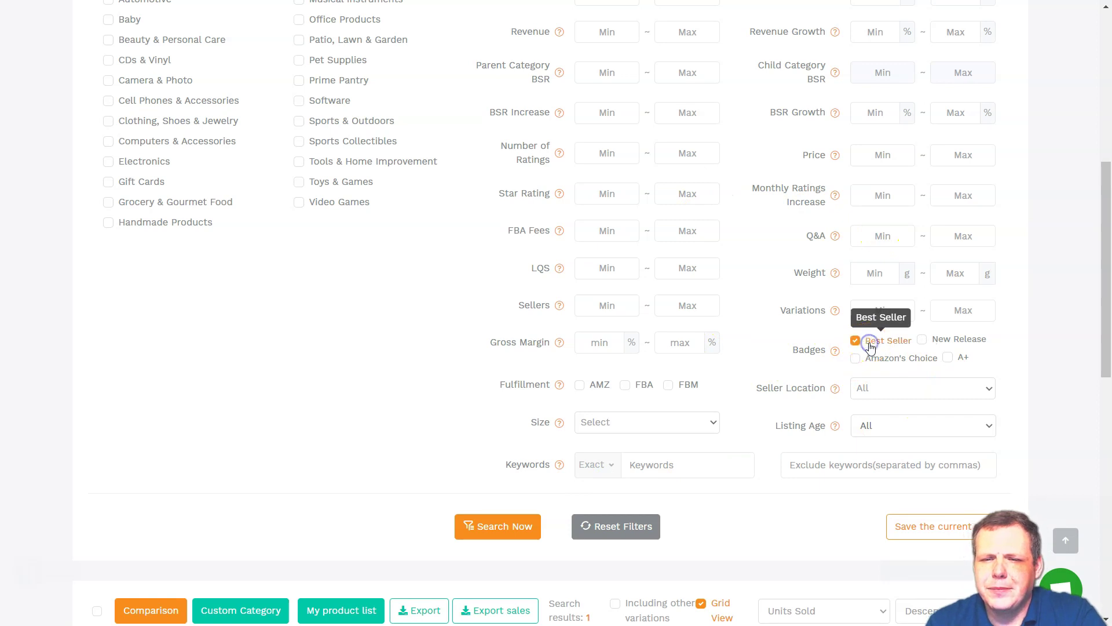
# Require the Amazon's Choice and New Release badges, leaving size options unchanged
pyautogui.click(922, 339)
pyautogui.click(872, 356)
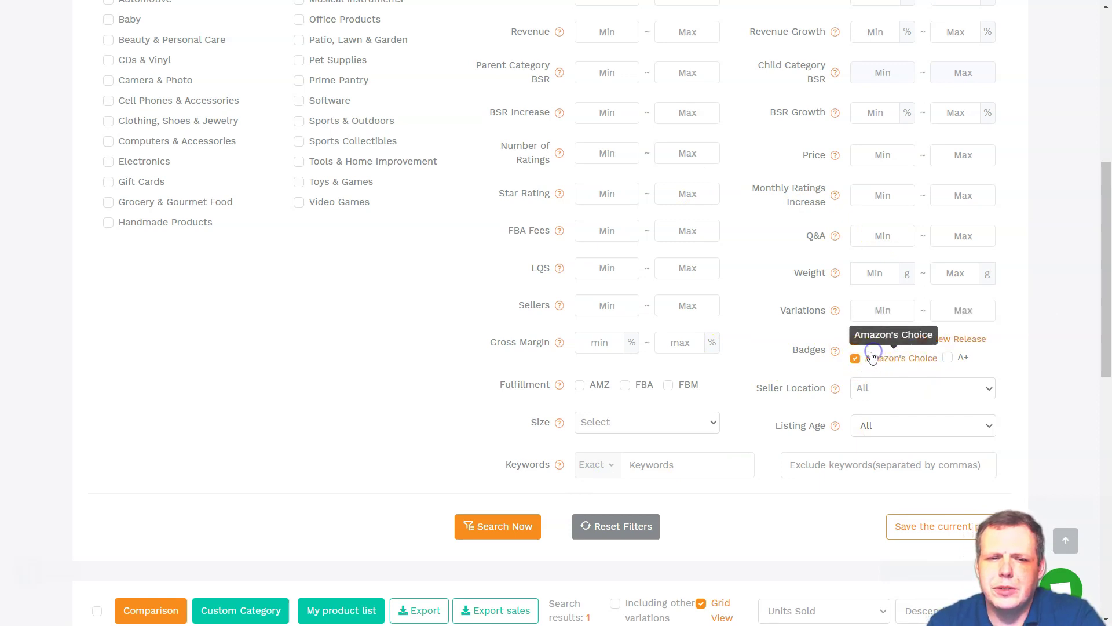
pyautogui.click(660, 427)
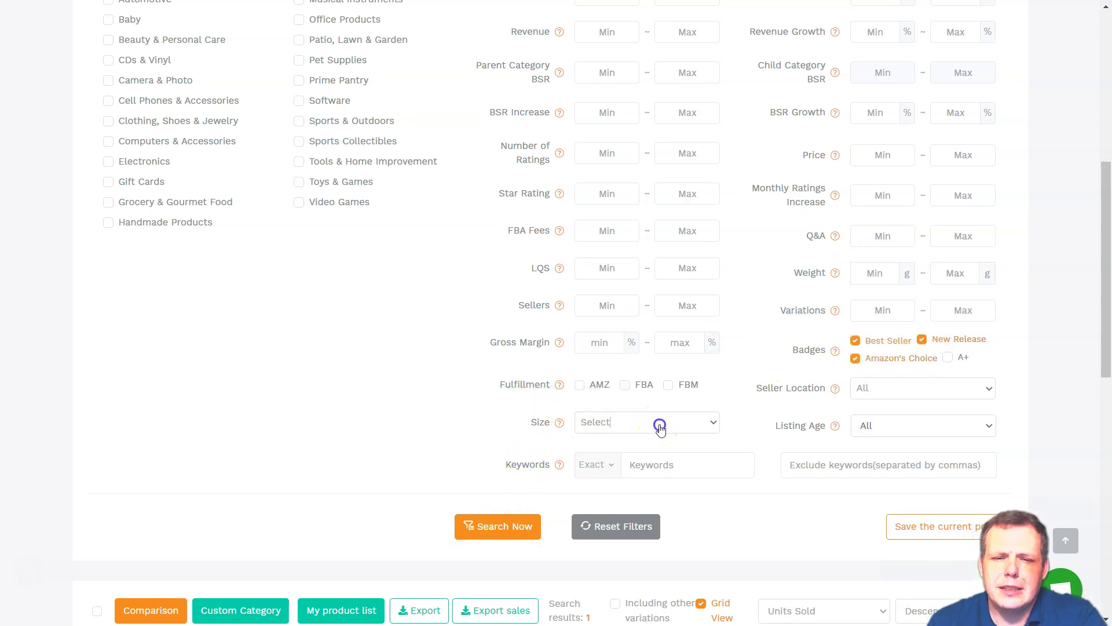
pyautogui.click(425, 365)
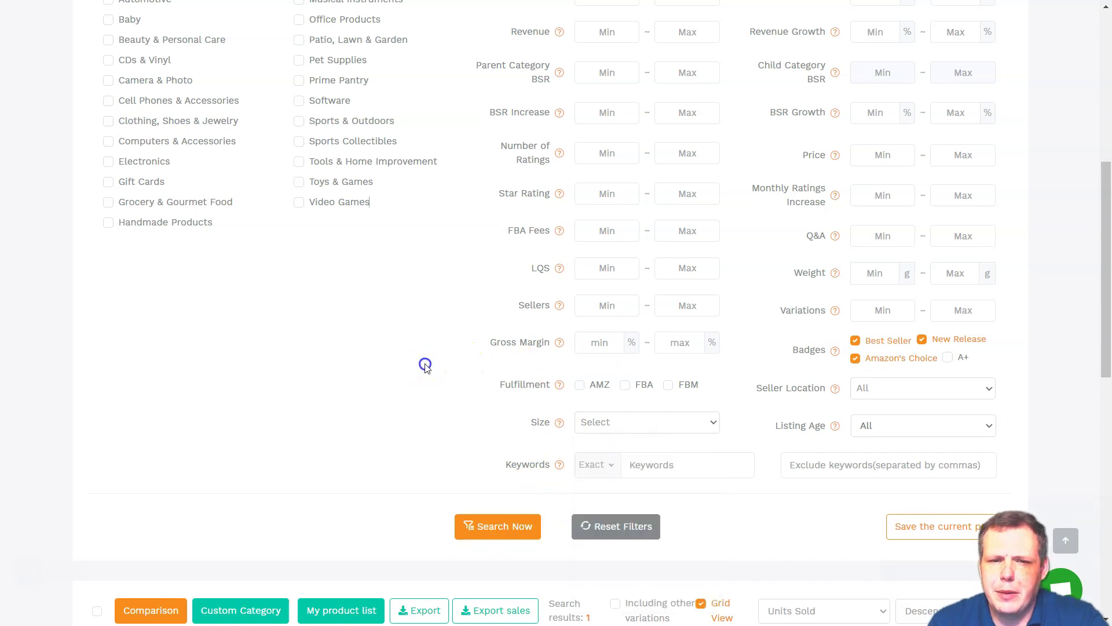
pyautogui.moveTo(560, 195)
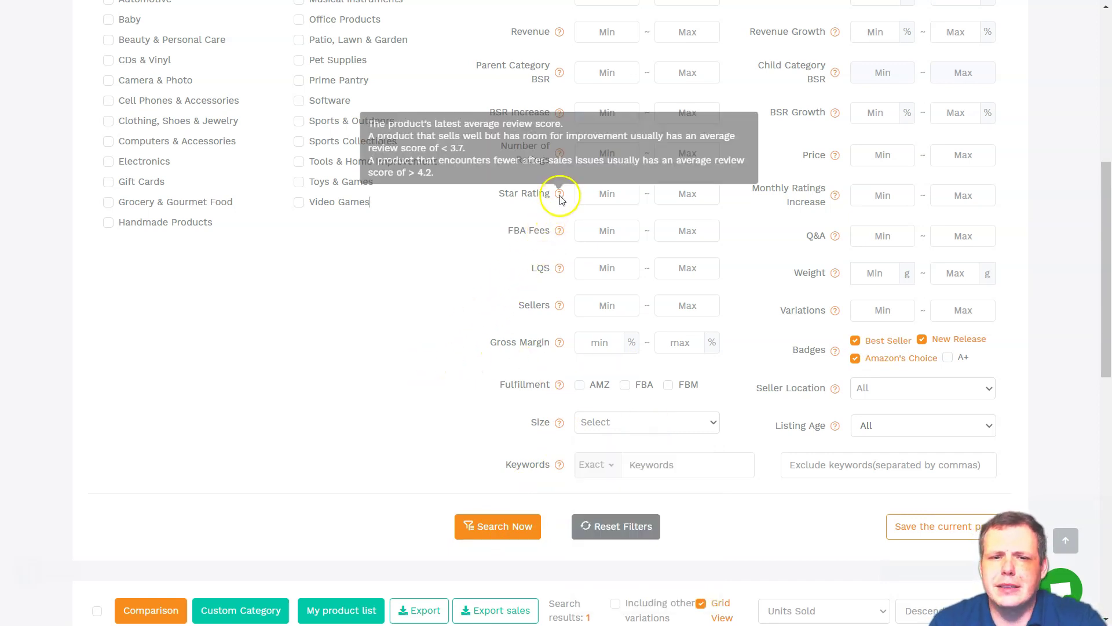
pyautogui.scroll(5, 620, 293)
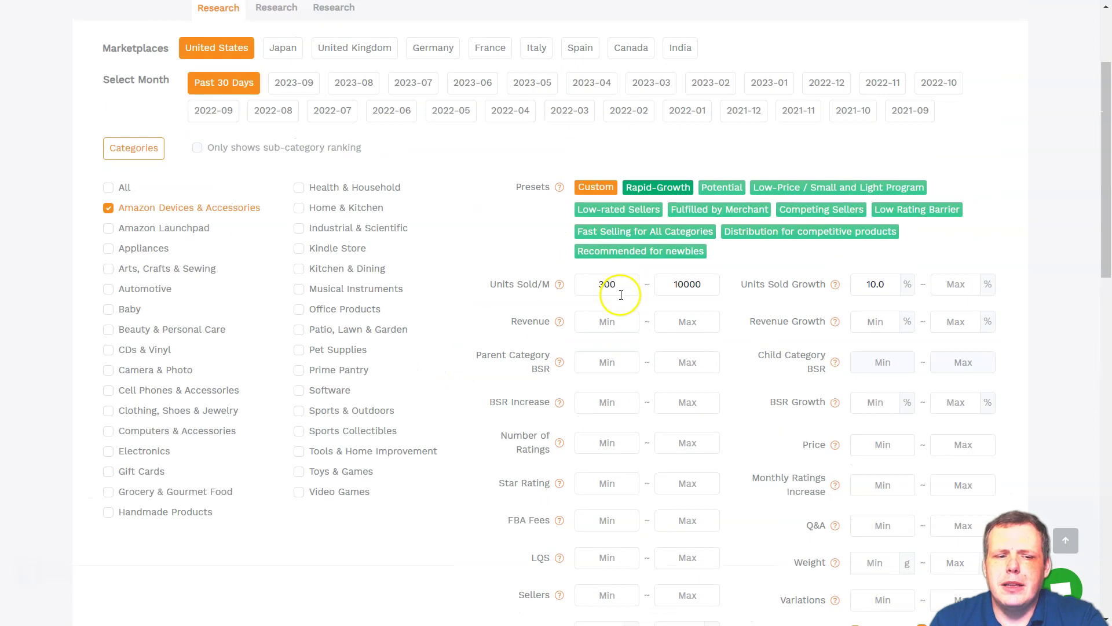
pyautogui.click(559, 288)
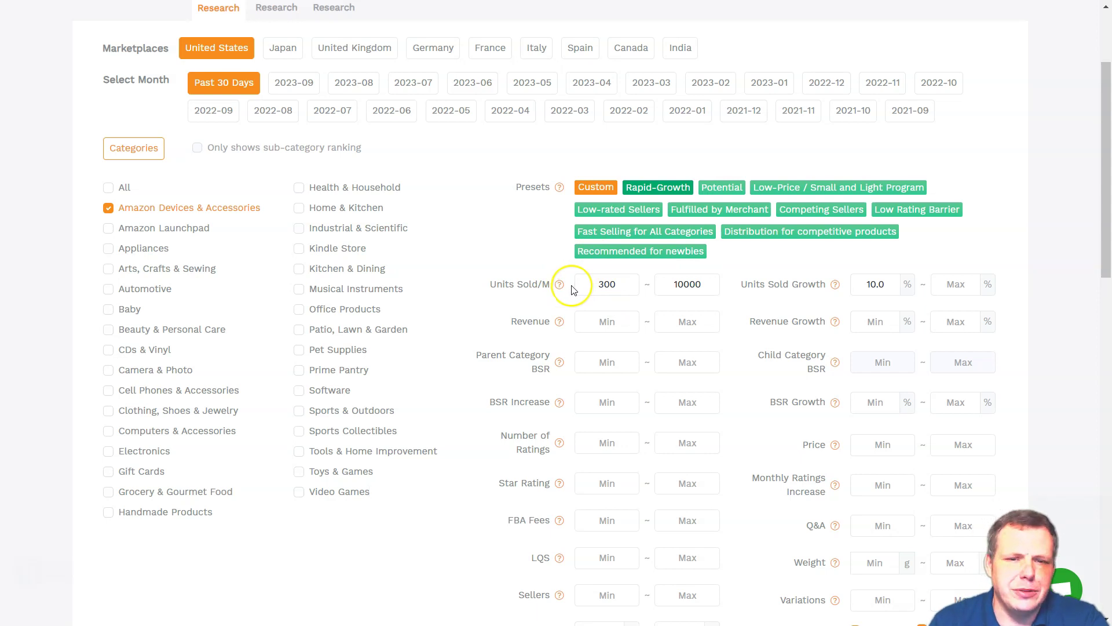
pyautogui.scroll(1, 572, 288)
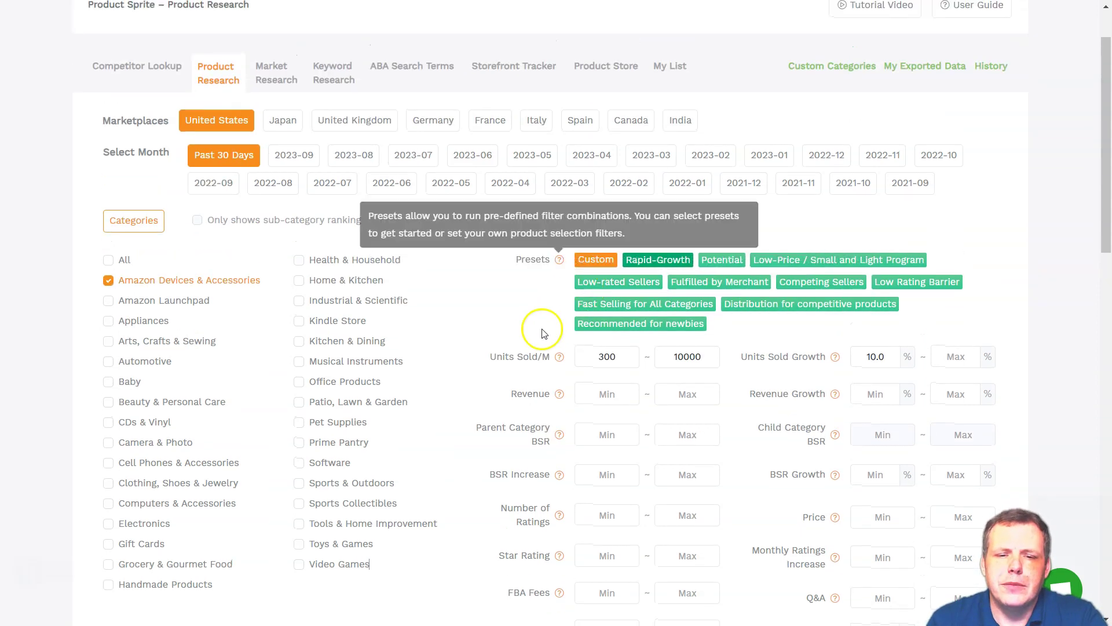
pyautogui.click(561, 359)
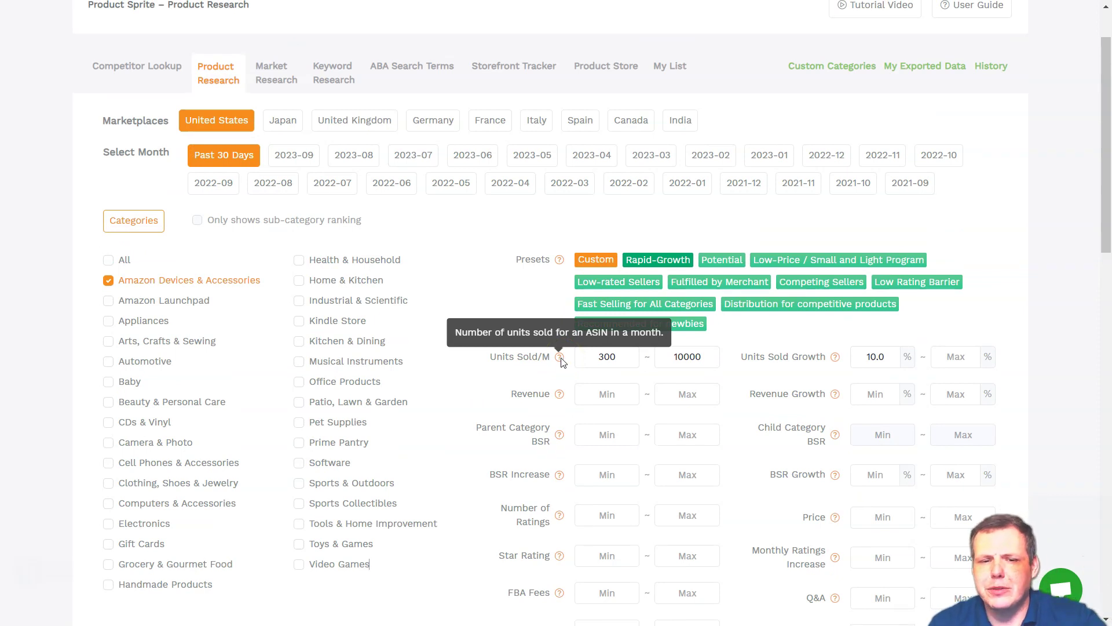
pyautogui.click(562, 398)
pyautogui.moveTo(560, 399)
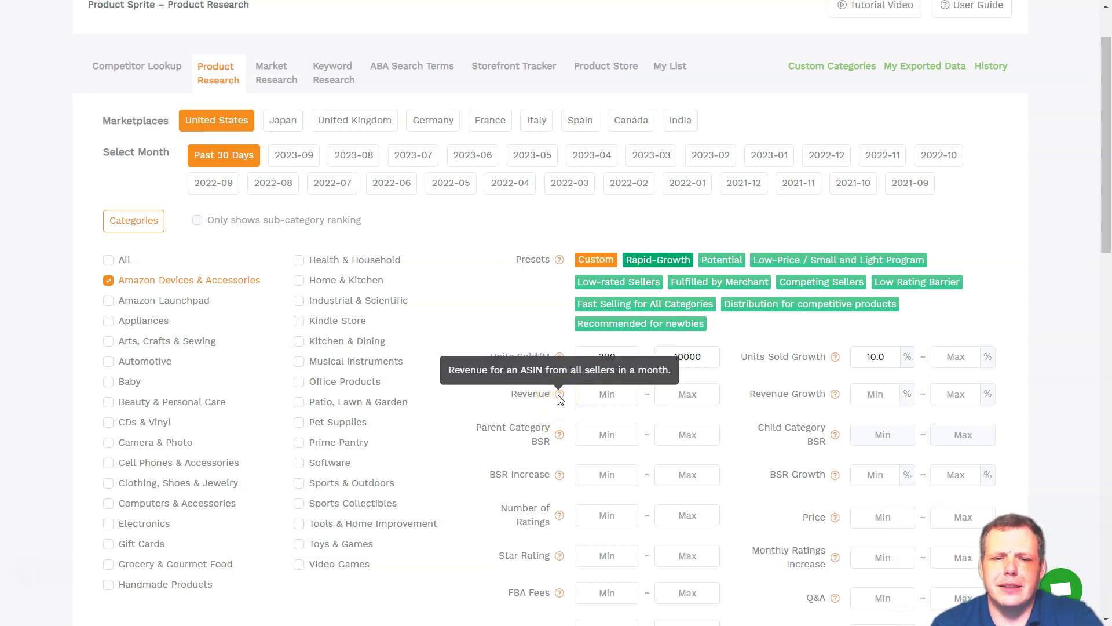
pyautogui.scroll(-2, 560, 399)
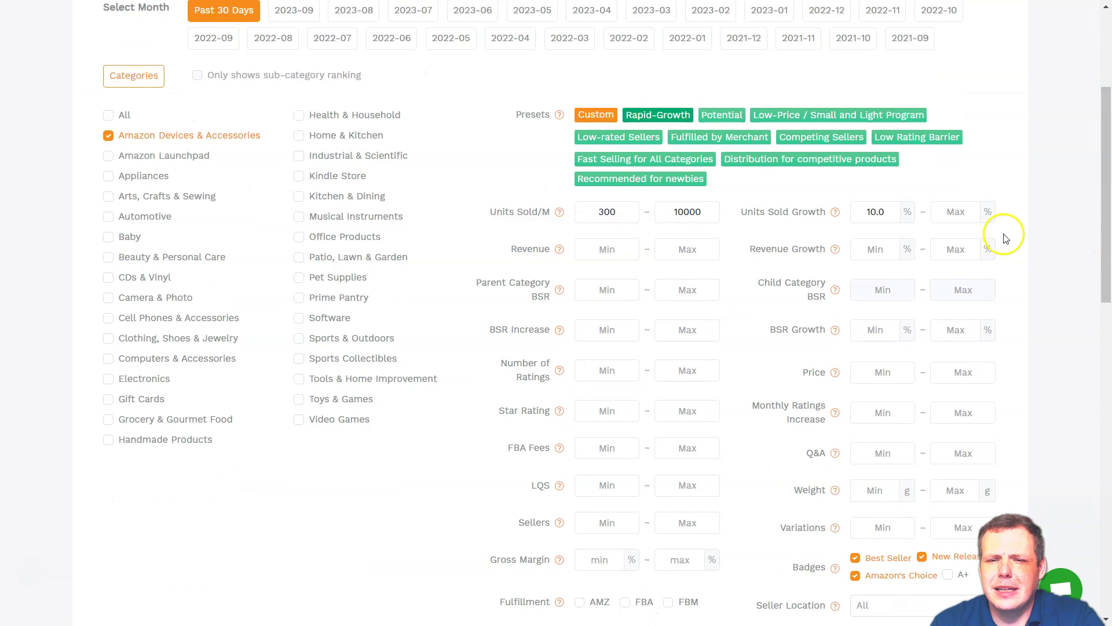
pyautogui.scroll(-3, 874, 325)
pyautogui.scroll(-1, 879, 335)
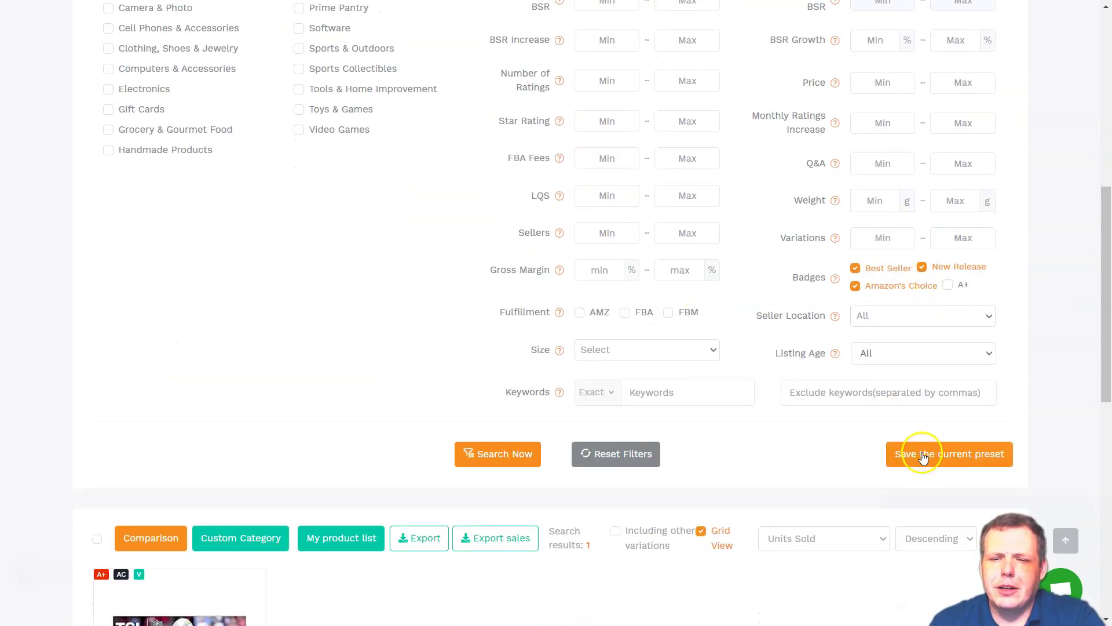
# Save the current filters as a preset and try the Competing Sellers preset
pyautogui.click(923, 457)
pyautogui.scroll(5, 673, 267)
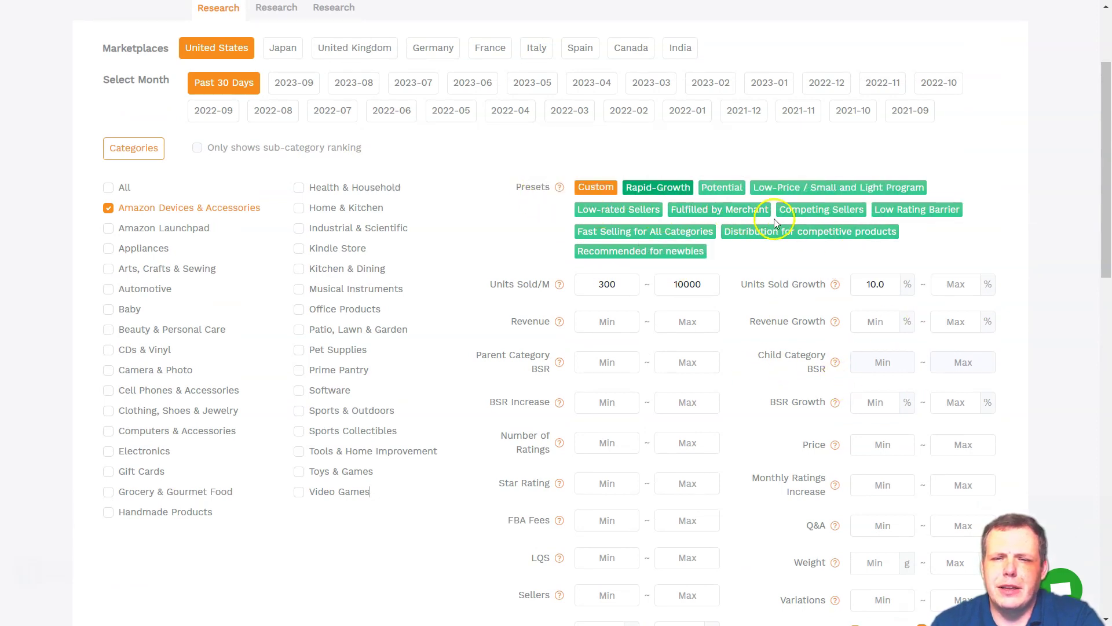
pyautogui.click(832, 211)
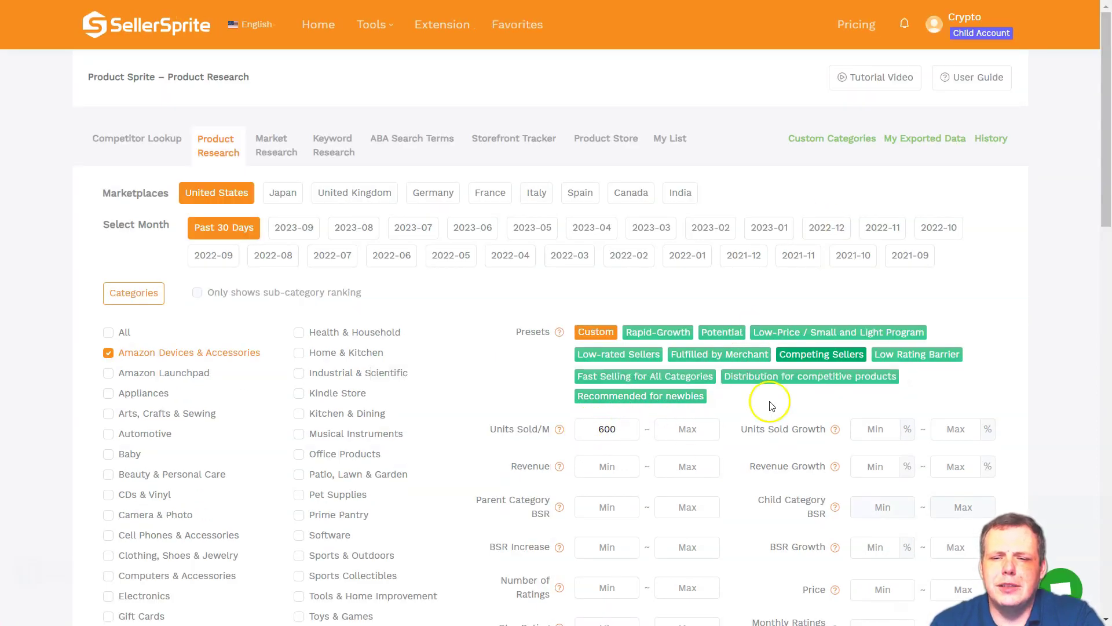
pyautogui.scroll(-6, 771, 405)
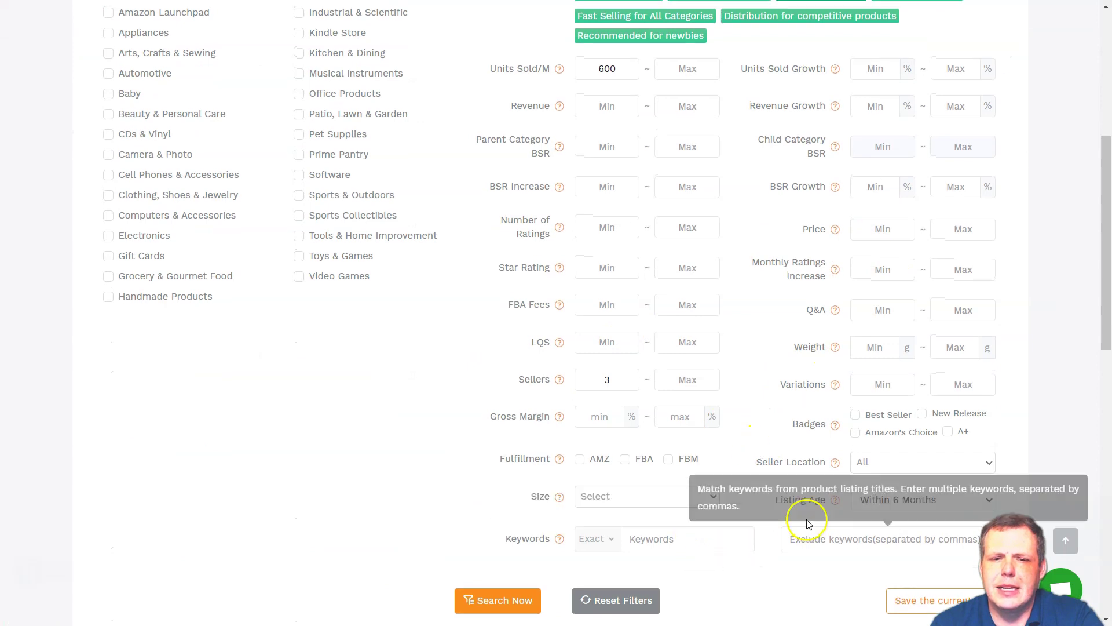
pyautogui.scroll(6, 809, 523)
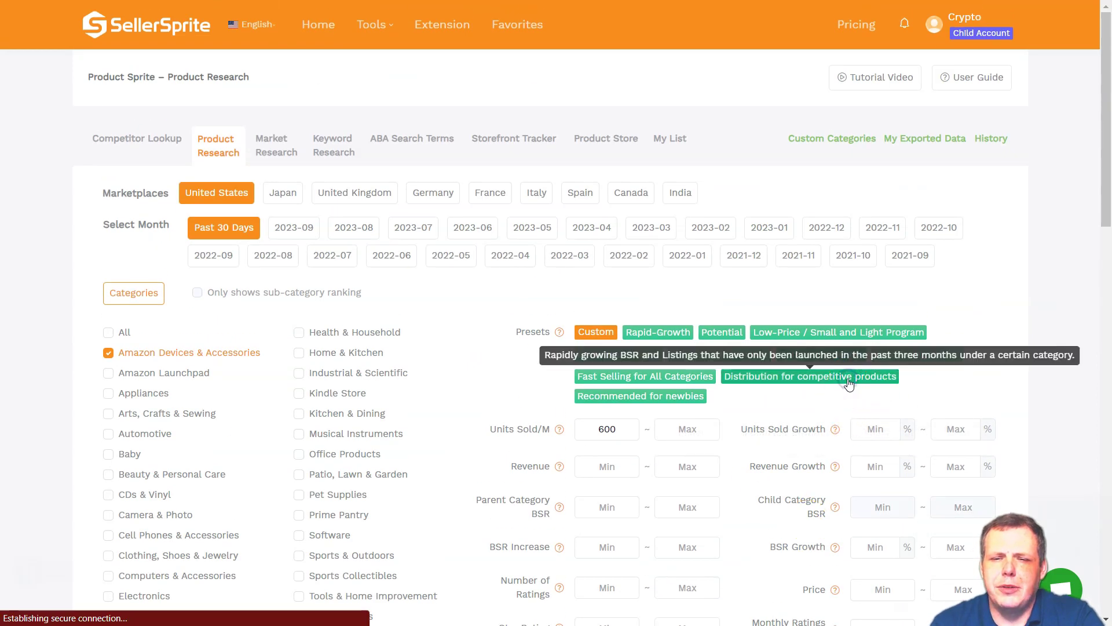
# Try the Distribution for competitive products preset and scroll down to the single TCL TV result
pyautogui.click(849, 384)
pyautogui.scroll(-5, 764, 426)
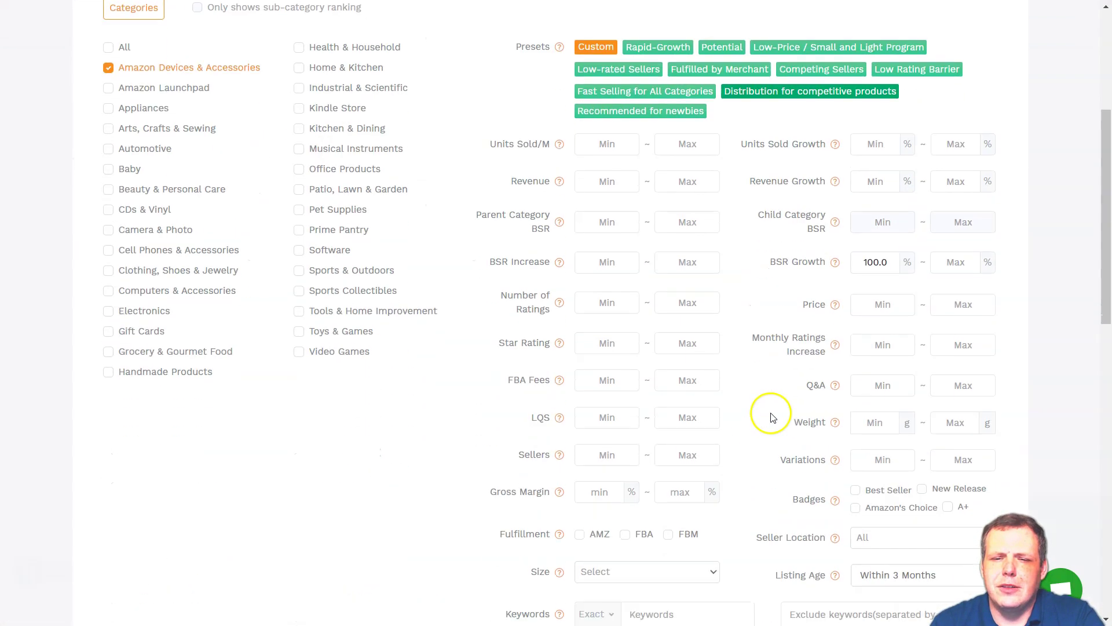
pyautogui.scroll(-4, 753, 394)
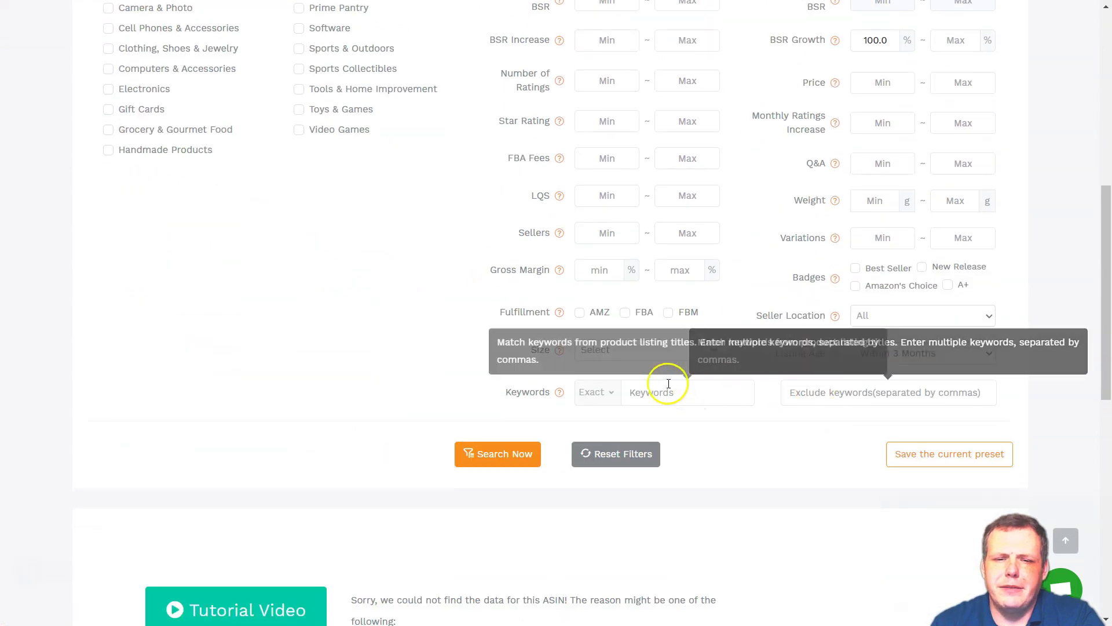
pyautogui.scroll(6, 684, 330)
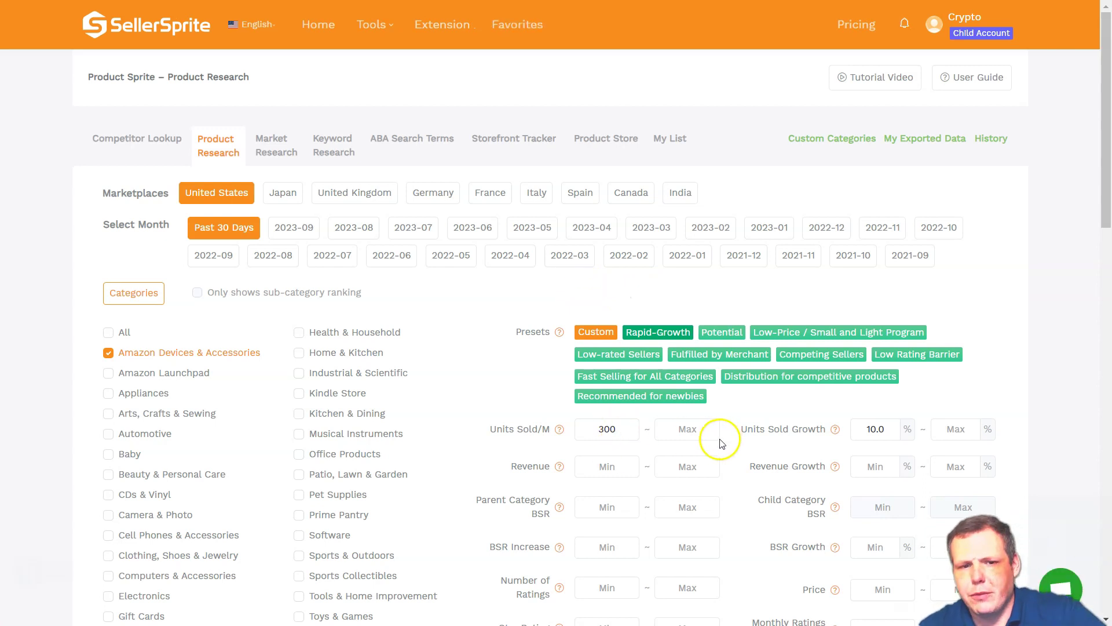
pyautogui.scroll(-10, 672, 465)
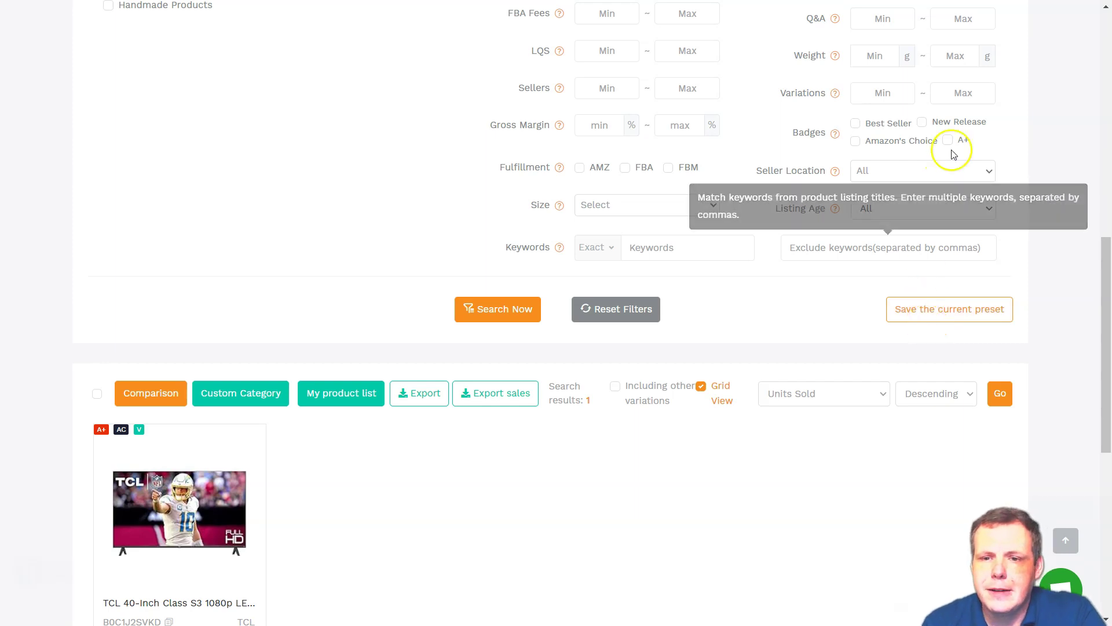
# Restrict seller location to America and rerun the search
pyautogui.click(954, 172)
pyautogui.click(898, 255)
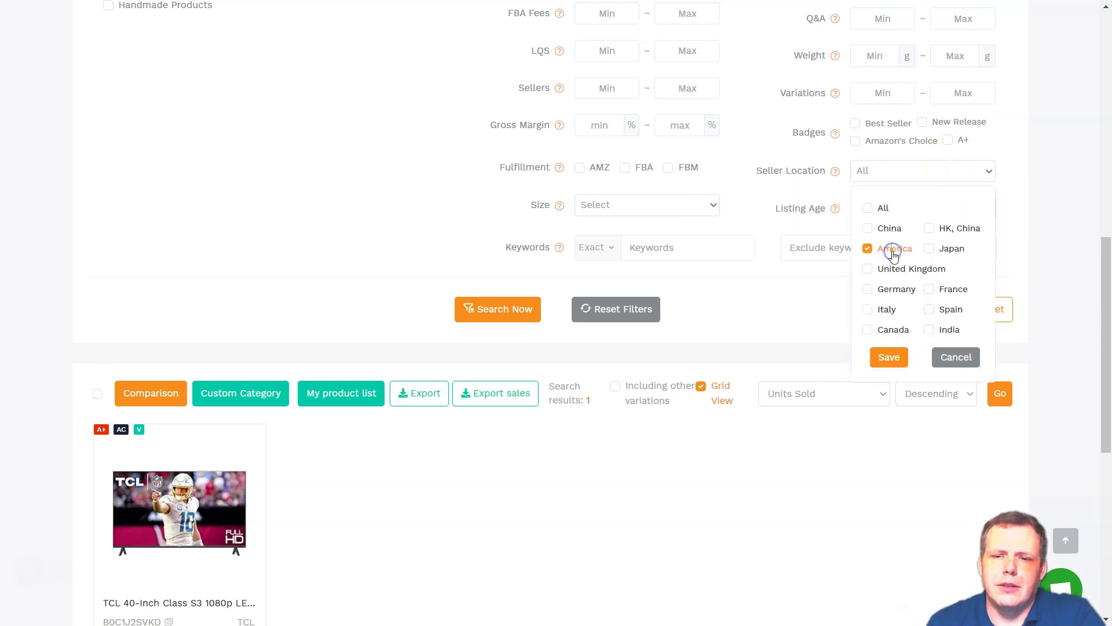
pyautogui.click(899, 361)
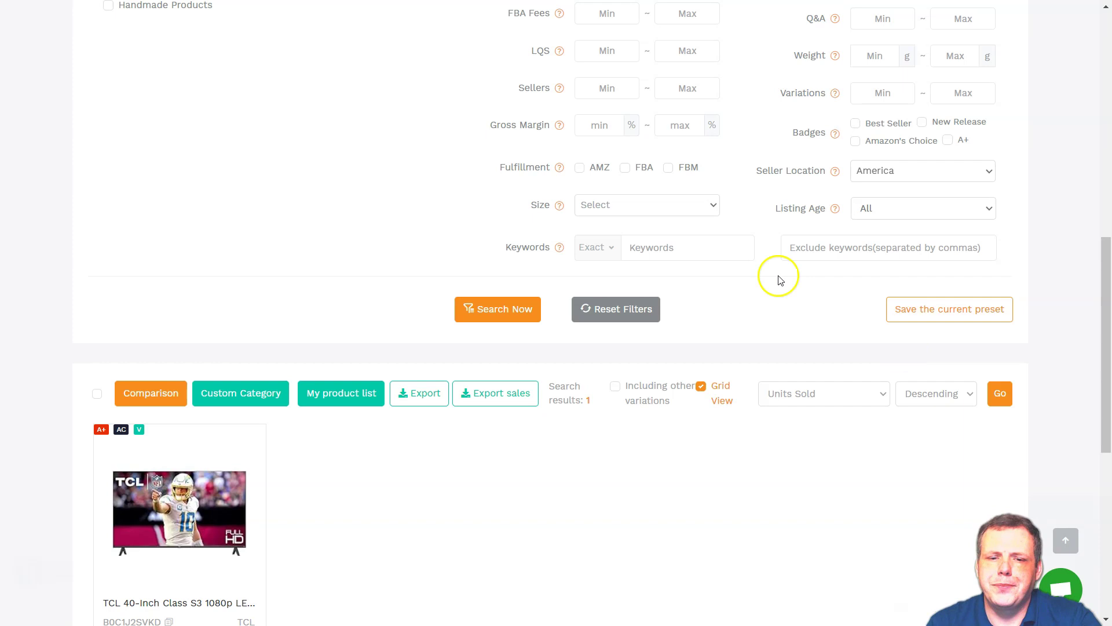
pyautogui.click(532, 309)
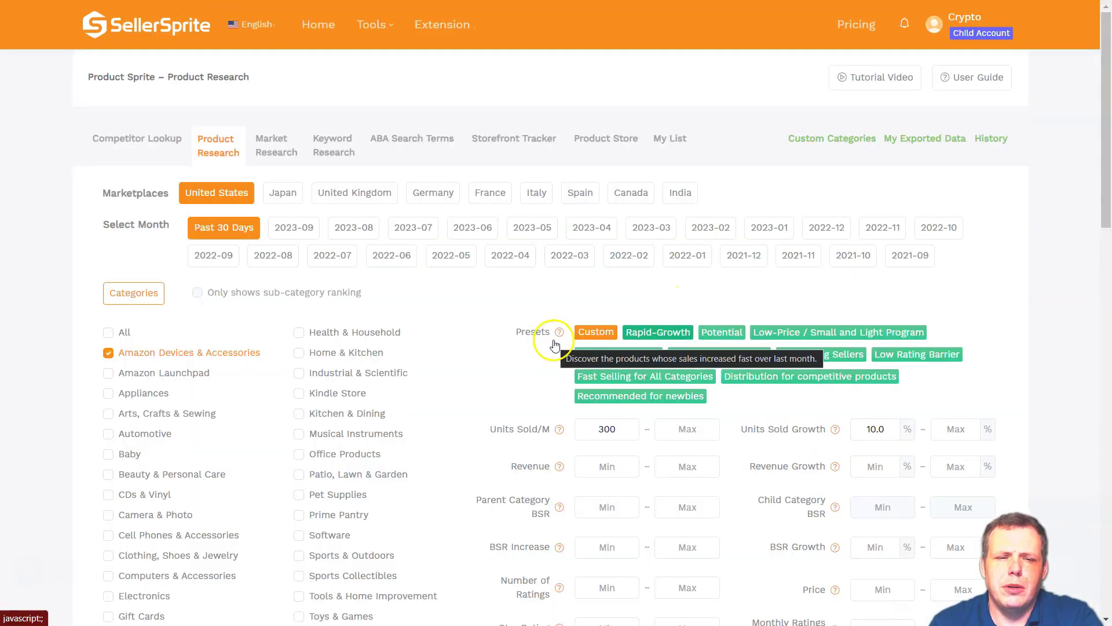
# Review the single TCL TV result and scroll back up to the filter form
pyautogui.scroll(-15, 555, 341)
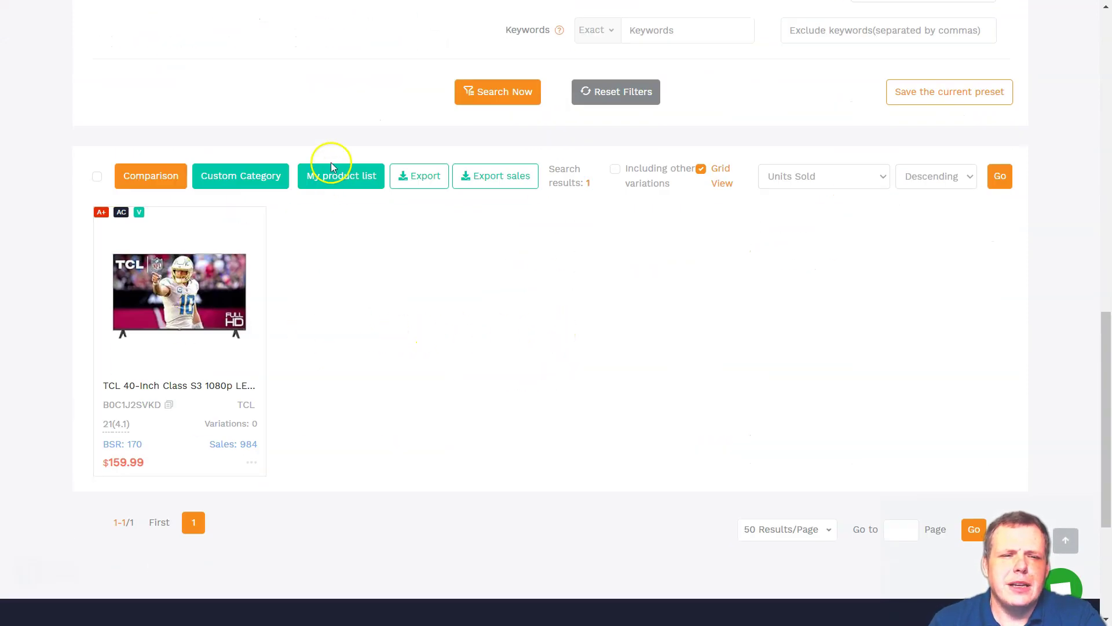
pyautogui.scroll(-3, 578, 79)
pyautogui.scroll(2, 556, 81)
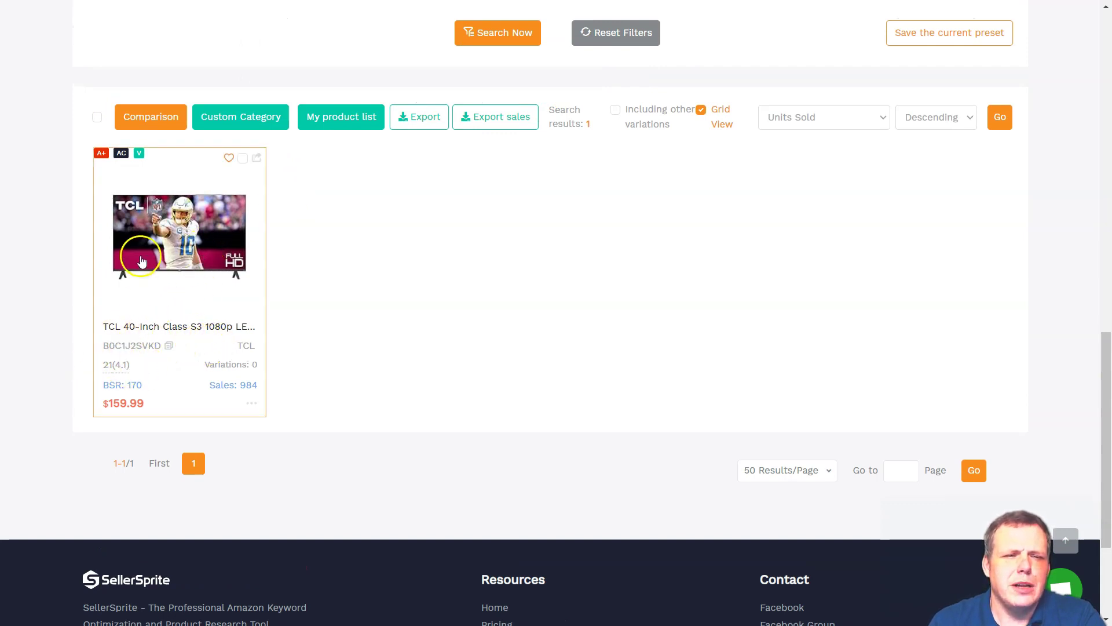
pyautogui.moveTo(103, 162)
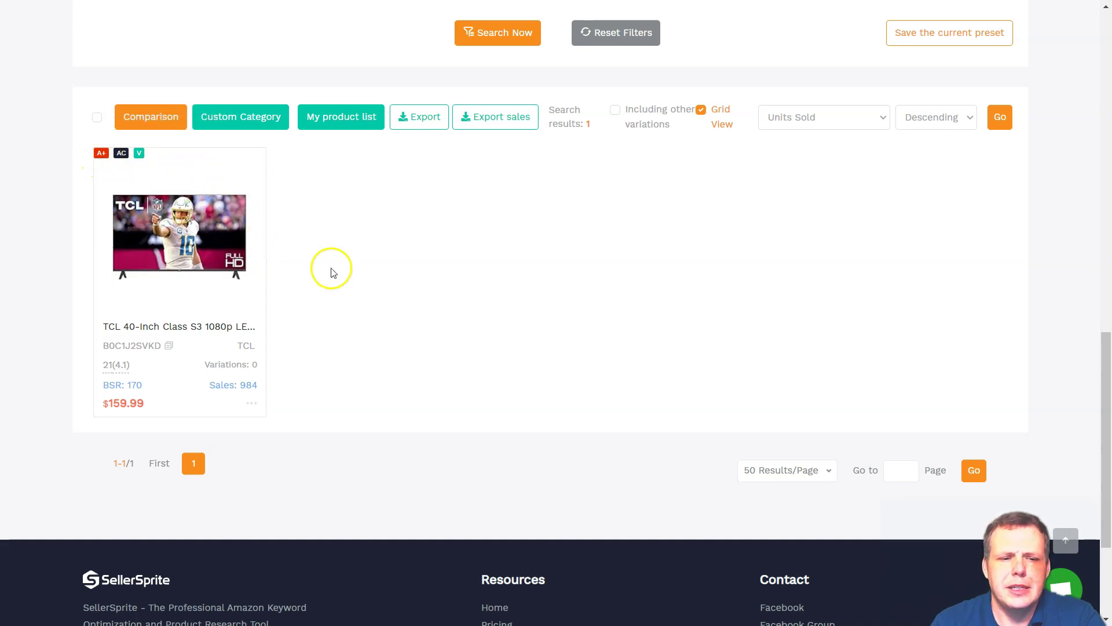
pyautogui.scroll(10, 348, 261)
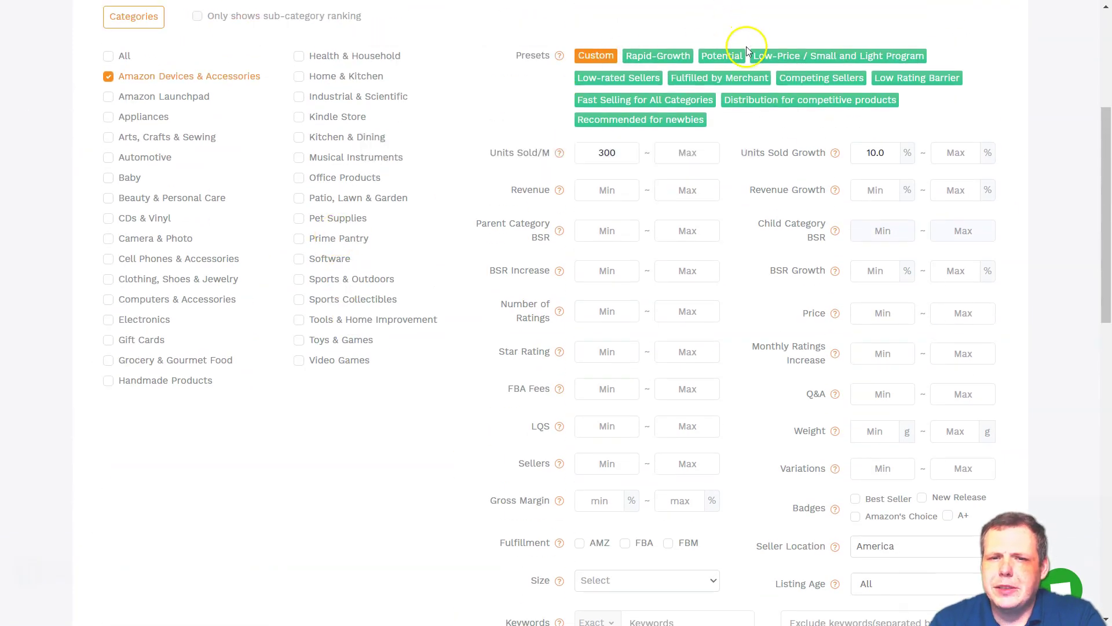
pyautogui.moveTo(793, 56)
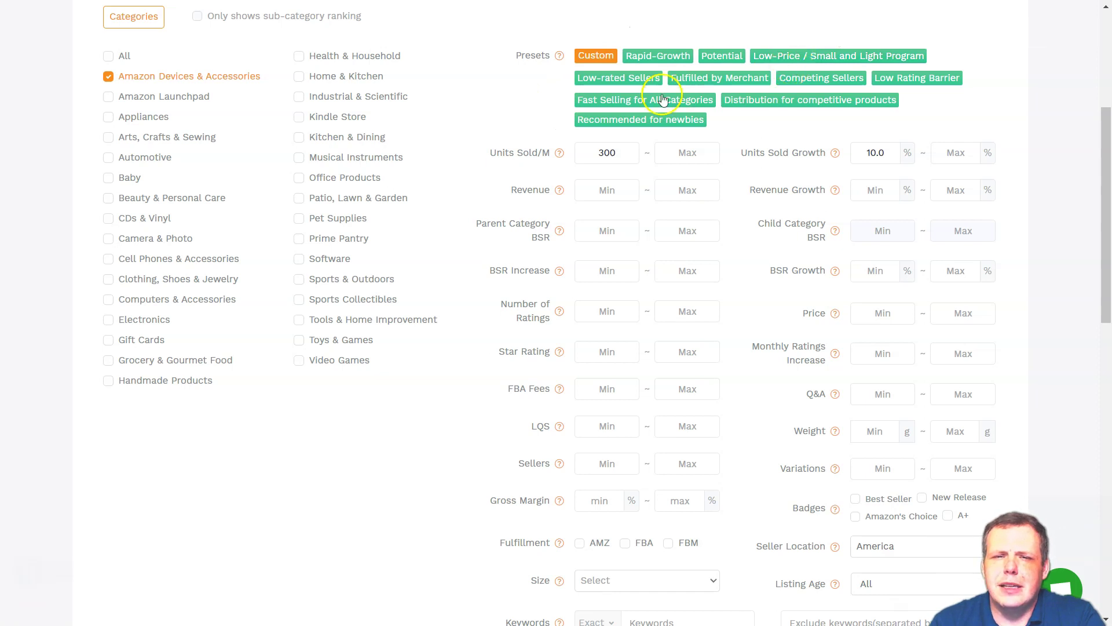
# Try the Fast Selling for All Categories preset and run its search
pyautogui.click(644, 99)
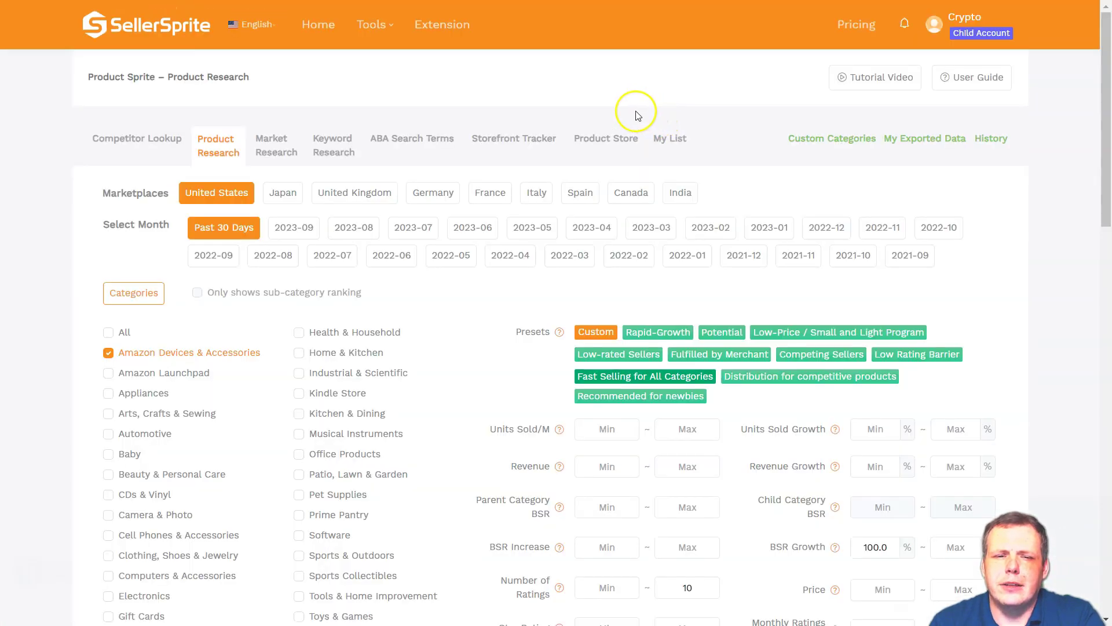
pyautogui.scroll(-15, 631, 133)
pyautogui.scroll(4, 485, 191)
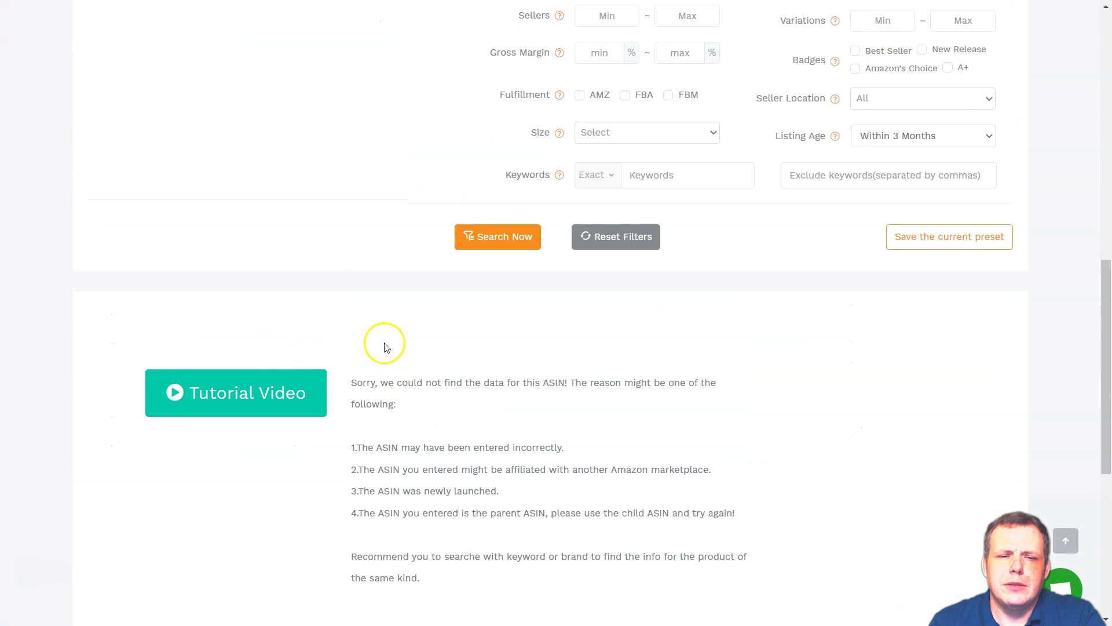
pyautogui.click(523, 243)
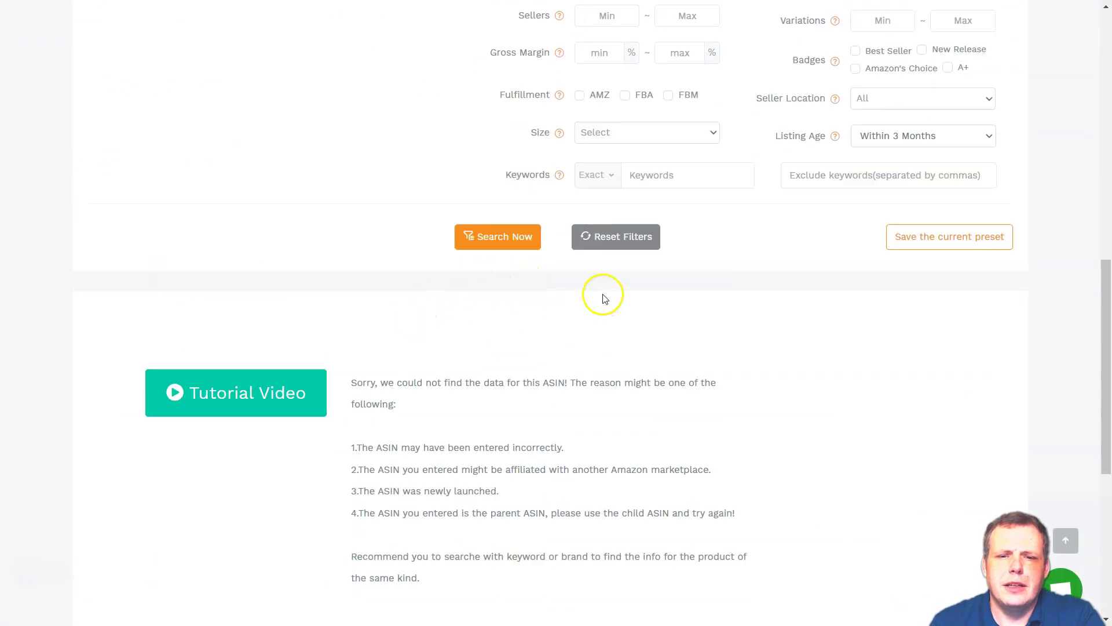
pyautogui.scroll(10, 601, 297)
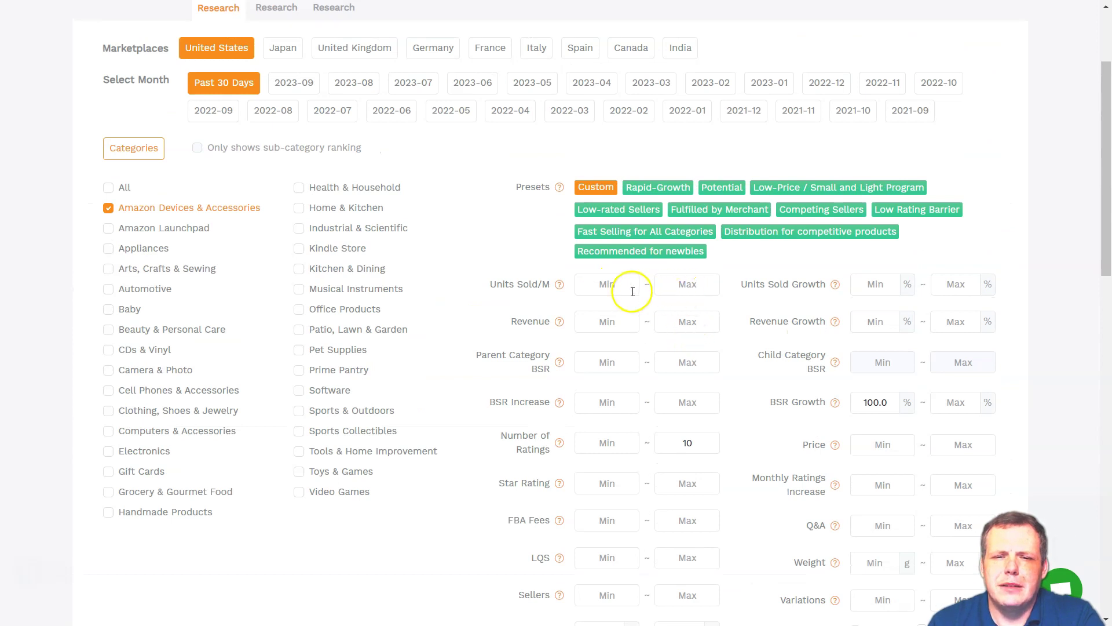
# Reapply Rapid-Growth, set monthly units to a 10000 maximum and growth to 10–20%, and search
pyautogui.click(657, 188)
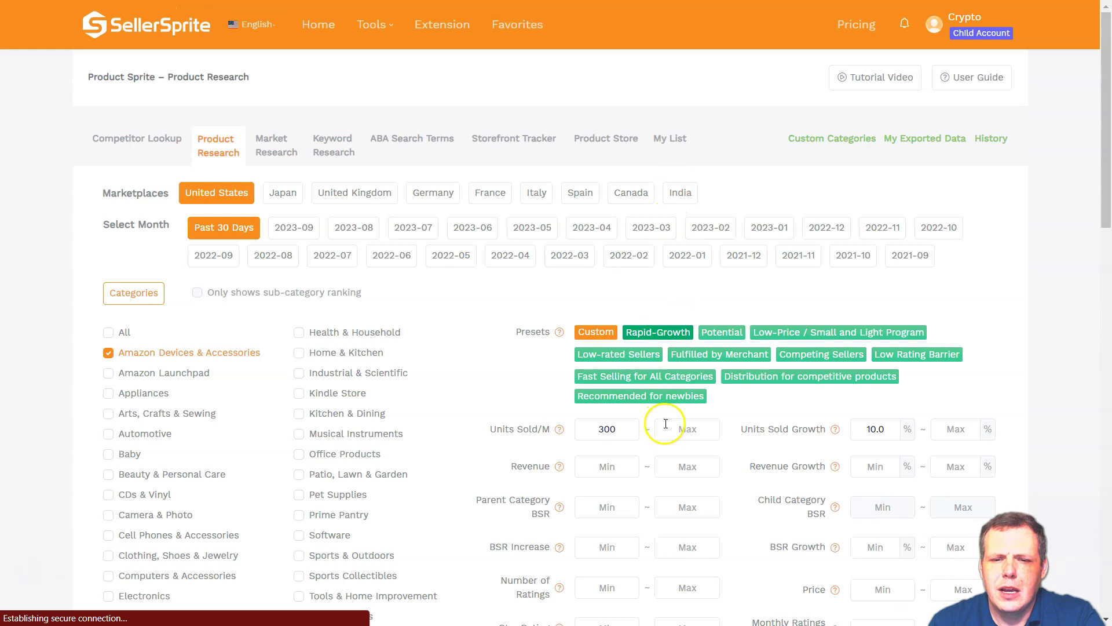
pyautogui.click(680, 428)
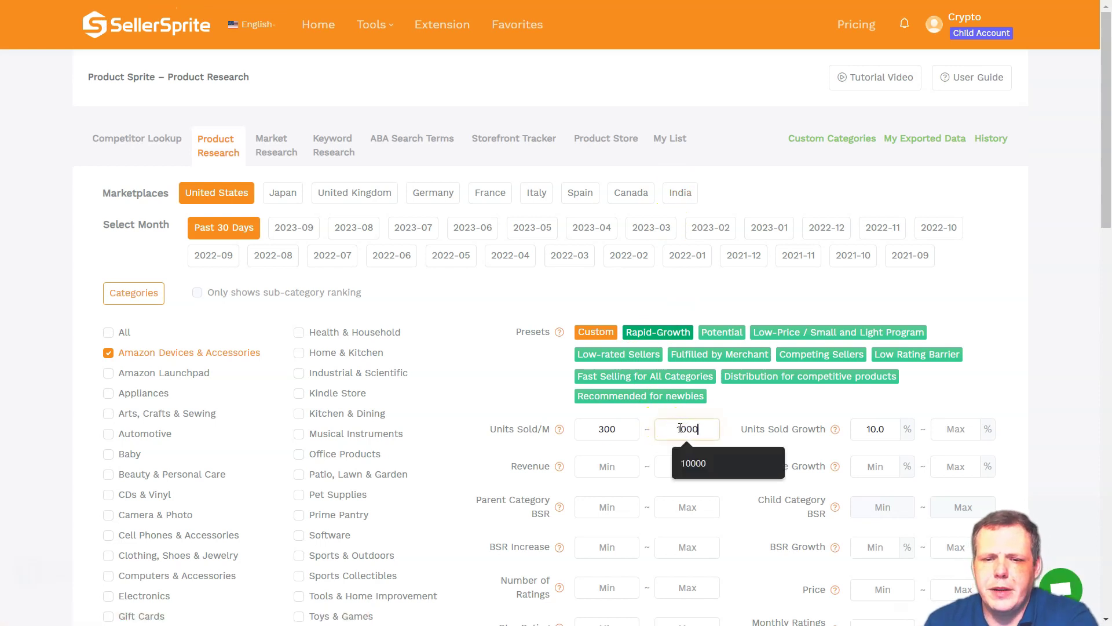
pyautogui.write('1000')
pyautogui.click(697, 467)
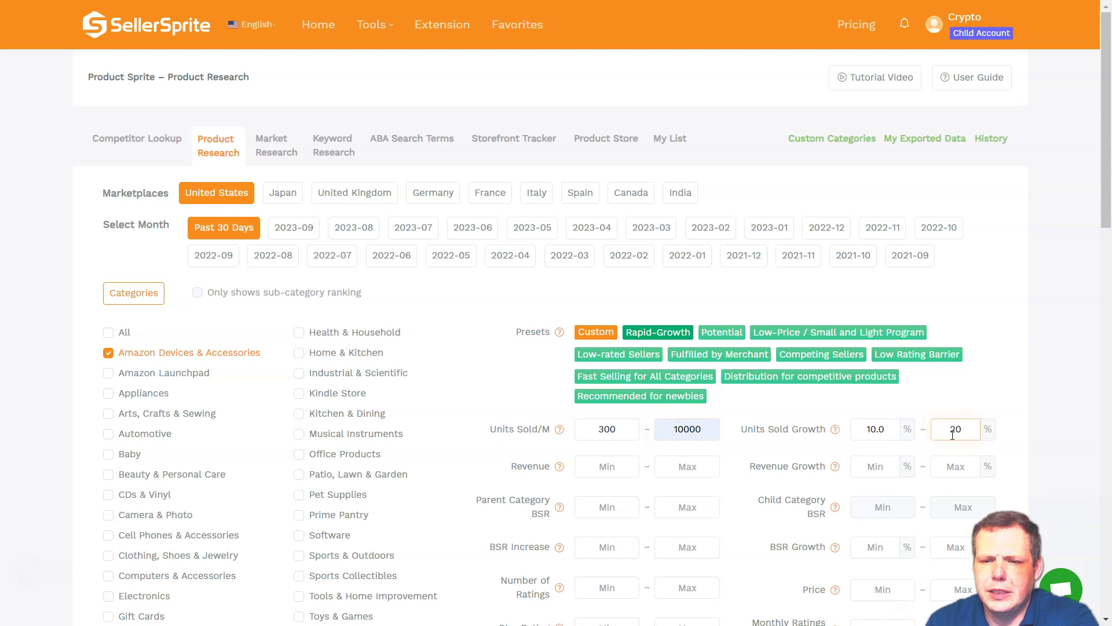
pyautogui.scroll(-5, 705, 422)
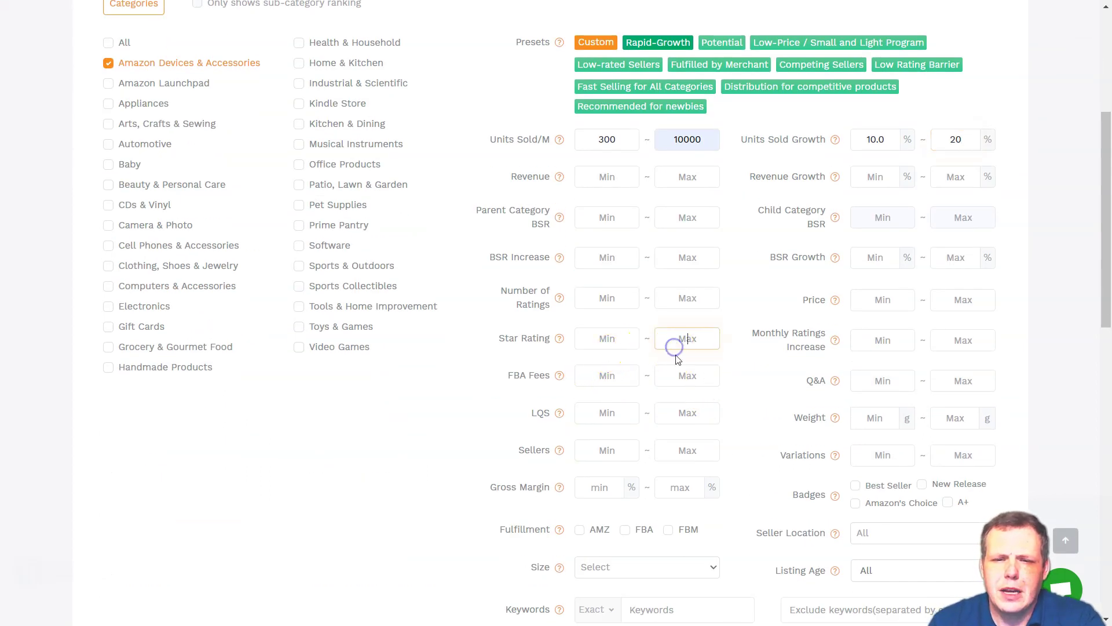
pyautogui.scroll(-4, 758, 388)
pyautogui.click(512, 462)
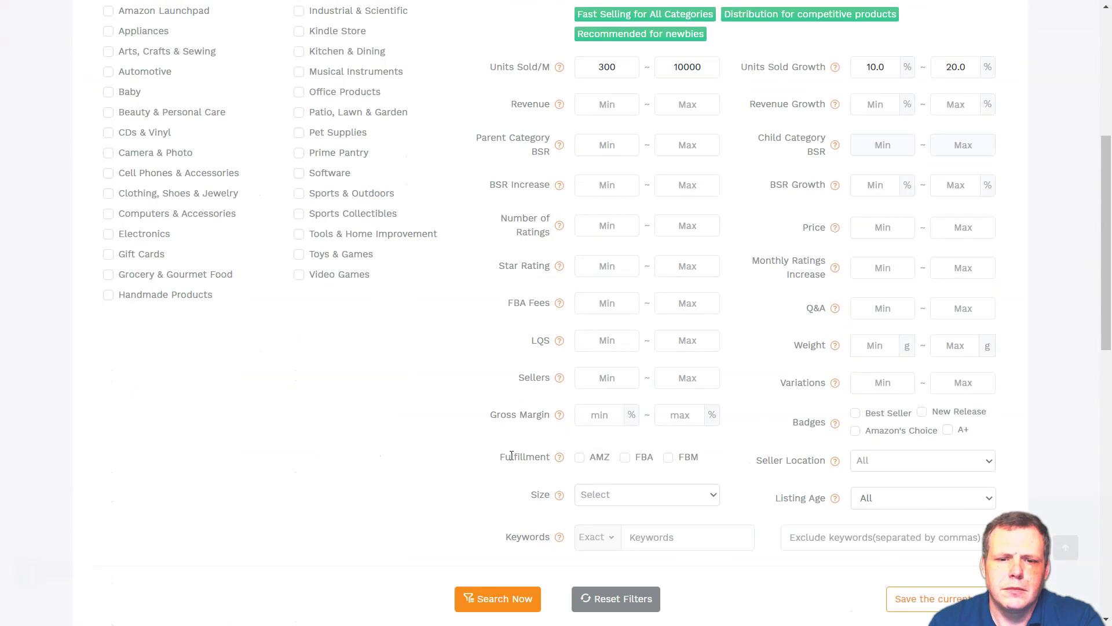
pyautogui.scroll(-5, 512, 455)
pyautogui.scroll(12, 512, 452)
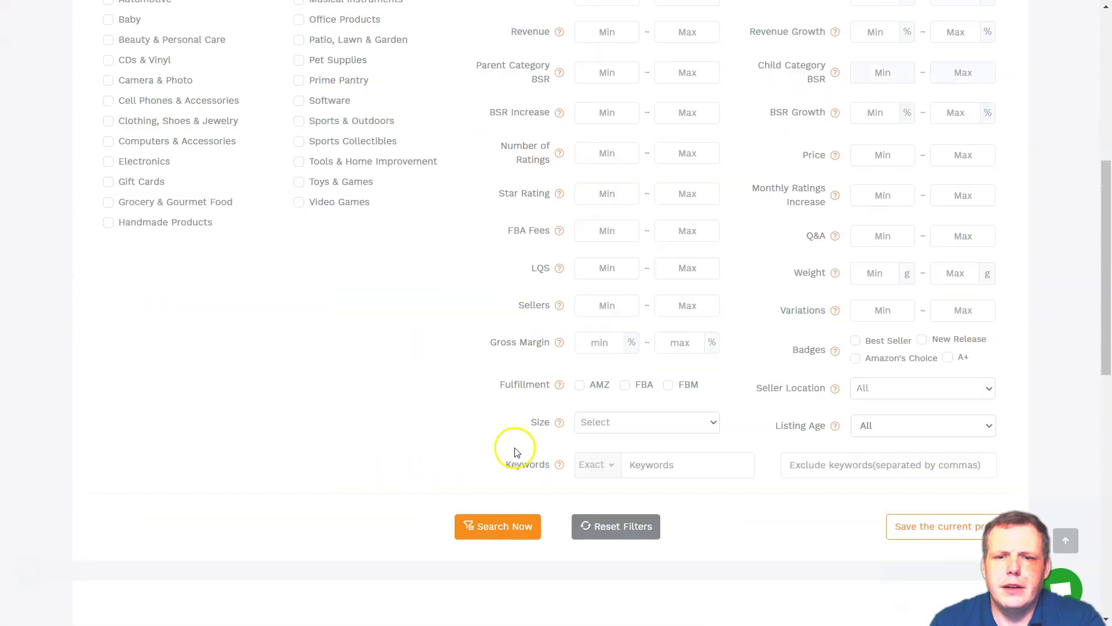
pyautogui.click(574, 437)
pyautogui.scroll(-5, 728, 311)
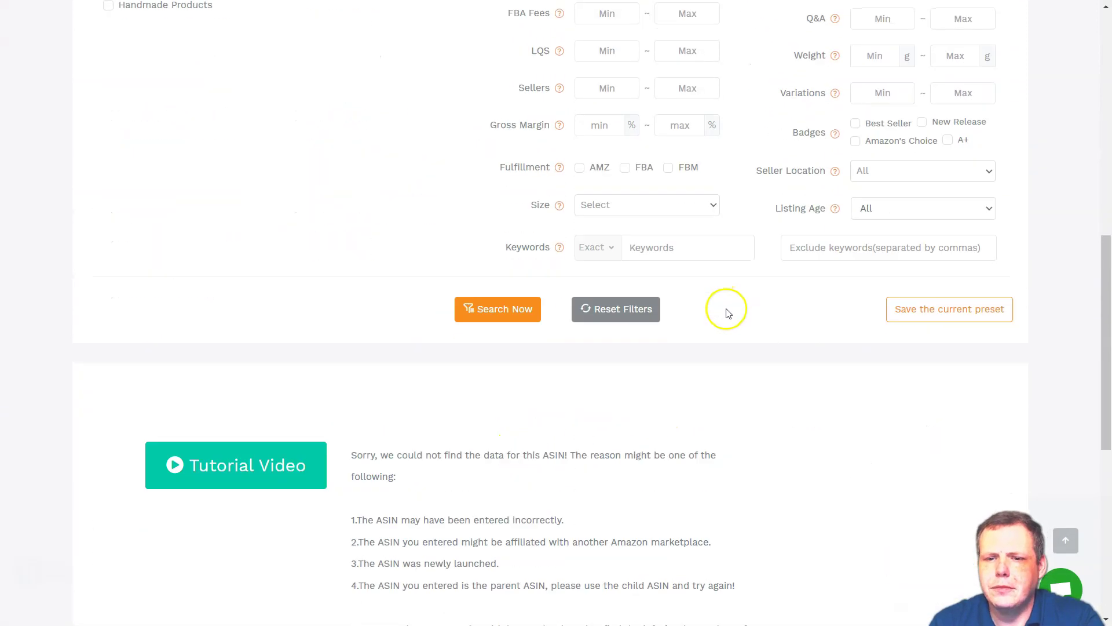
pyautogui.scroll(11, 599, 336)
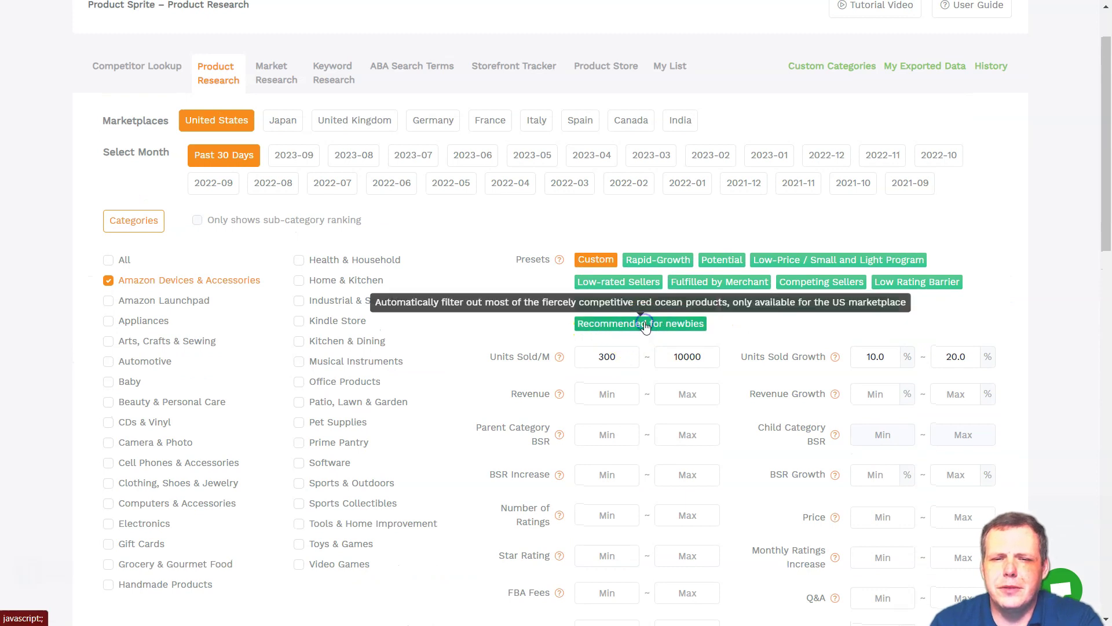
# Apply the Recommended for newbies preset and run a search
pyautogui.click(647, 325)
pyautogui.scroll(-12, 645, 318)
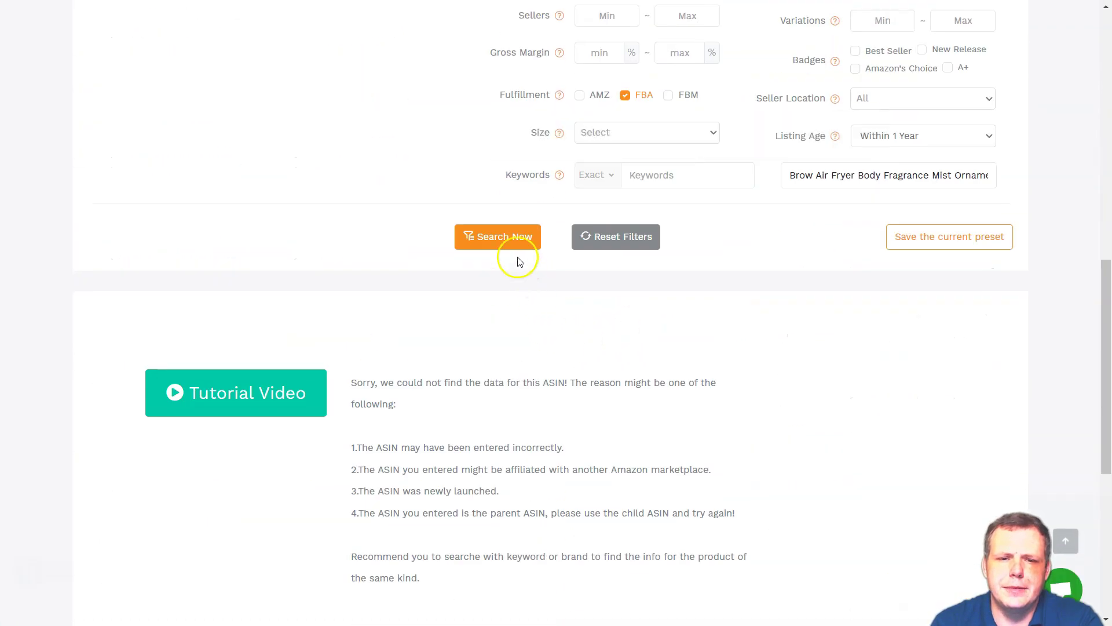
pyautogui.click(517, 237)
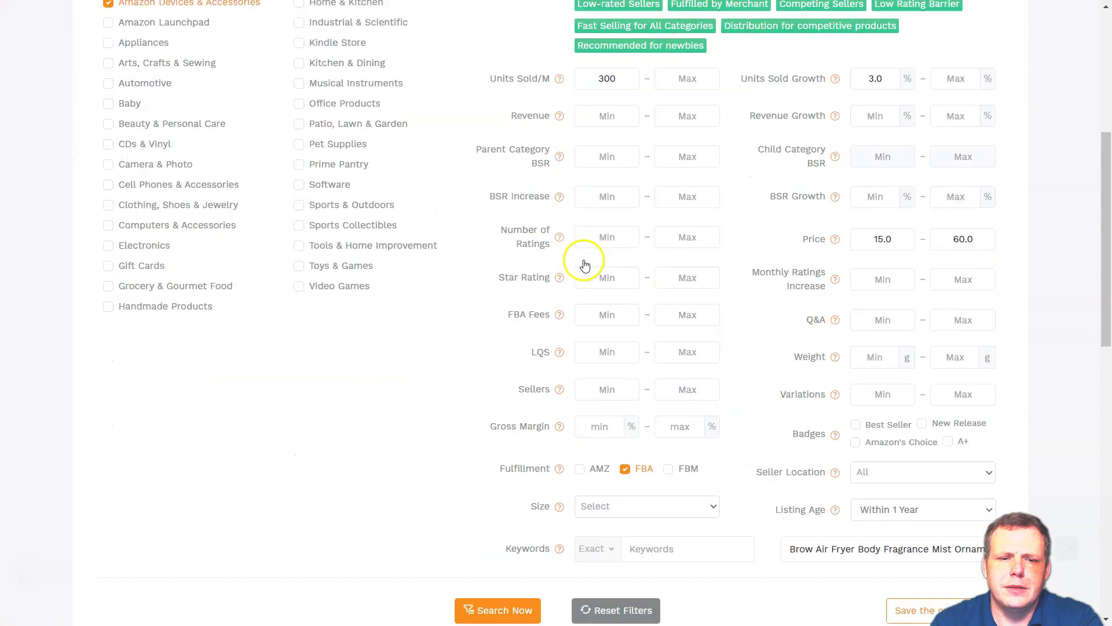
pyautogui.scroll(-6, 585, 260)
pyautogui.scroll(4, 582, 260)
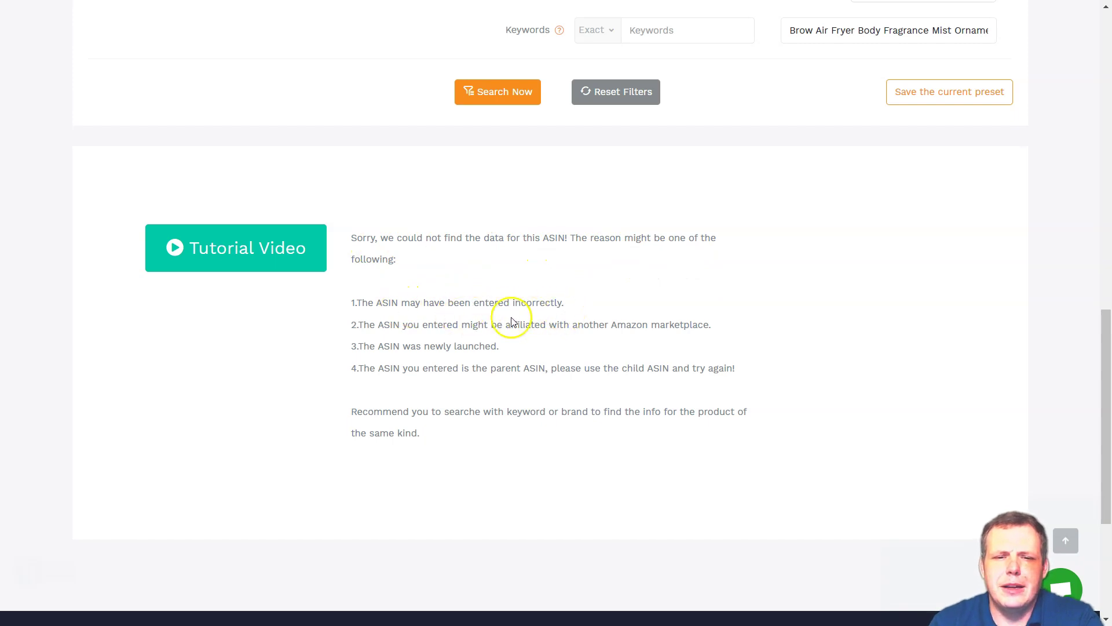
pyautogui.scroll(15, 515, 350)
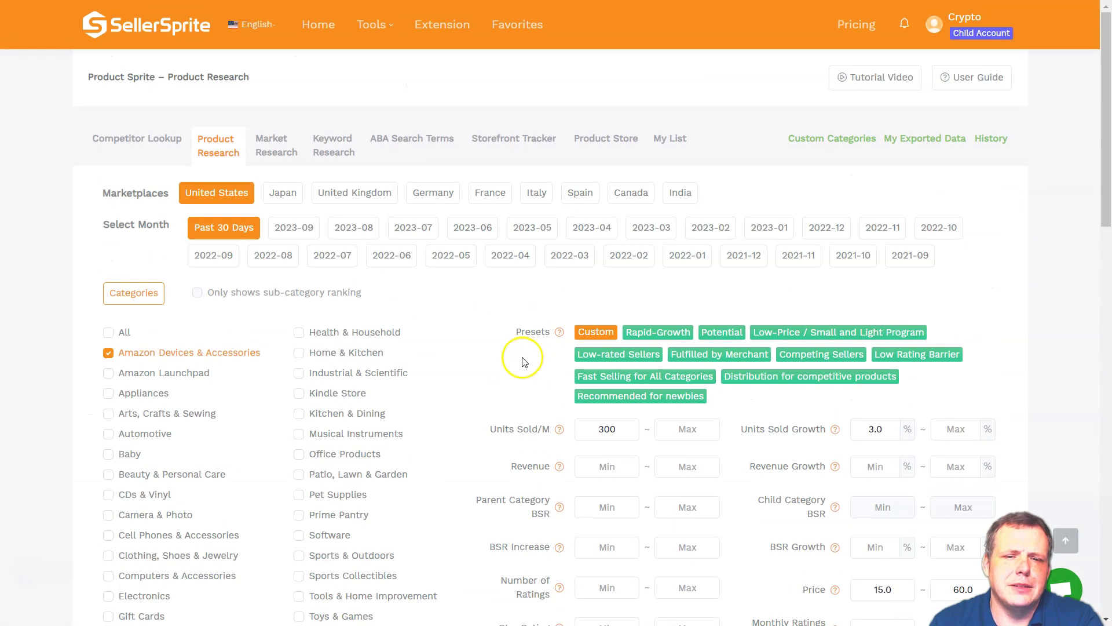
pyautogui.moveTo(281, 296)
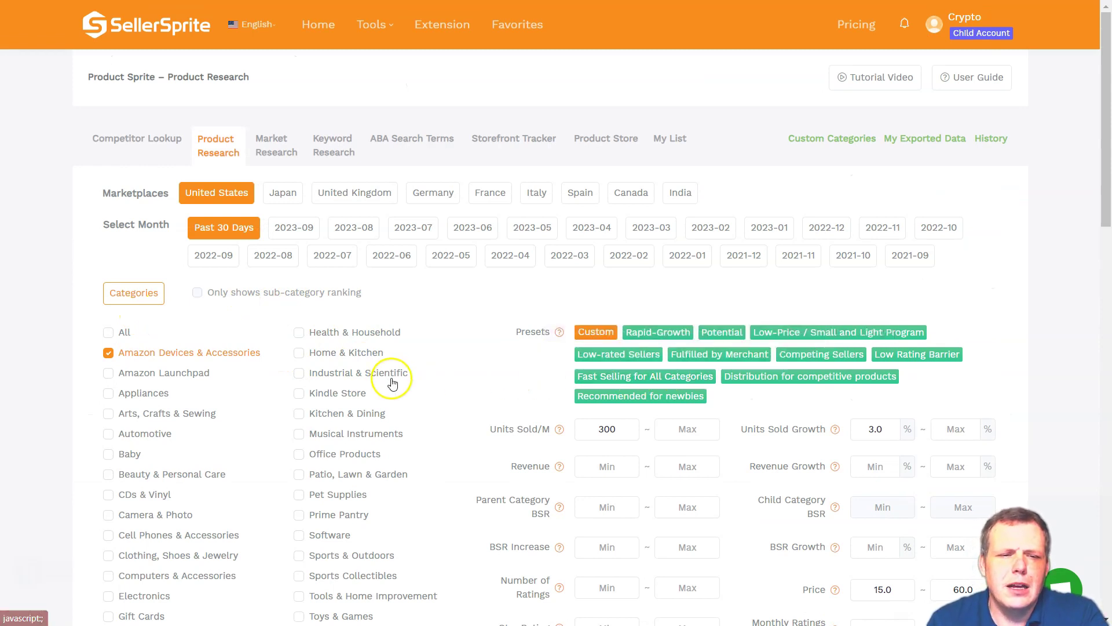
# Select All categories and rerun the search to load 1007 products
pyautogui.click(175, 374)
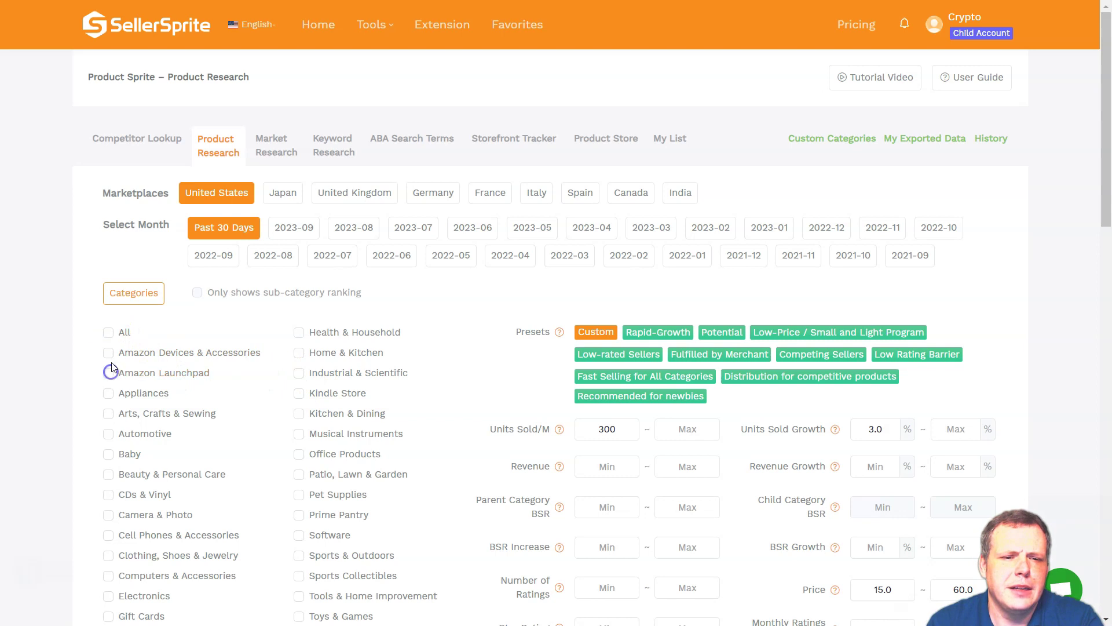
pyautogui.click(108, 333)
pyautogui.scroll(-12, 278, 330)
pyautogui.click(480, 247)
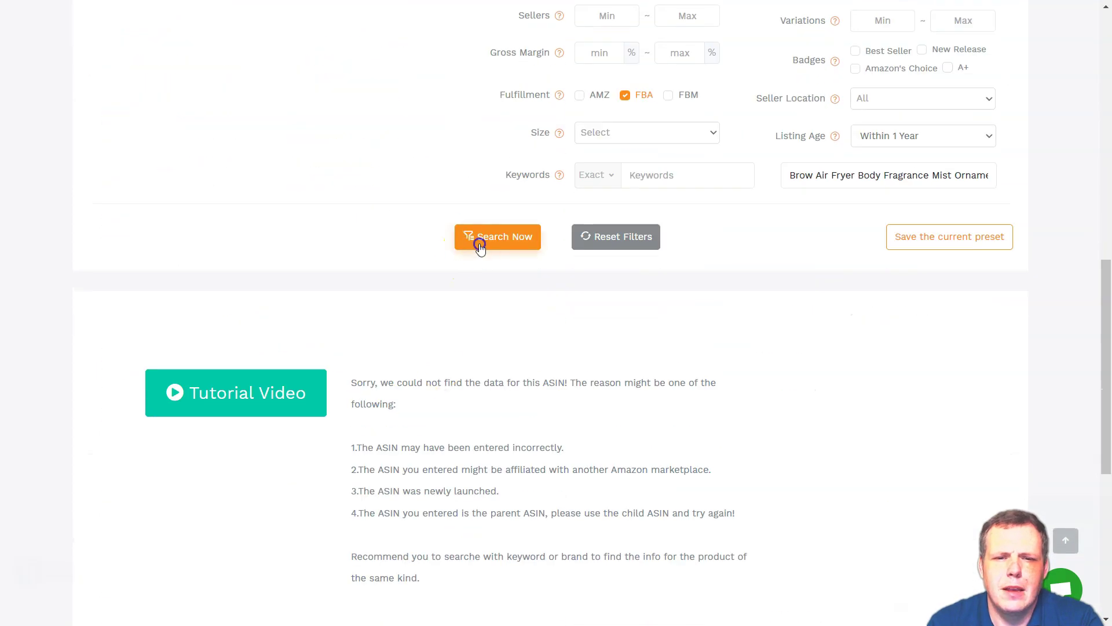
pyautogui.click(514, 240)
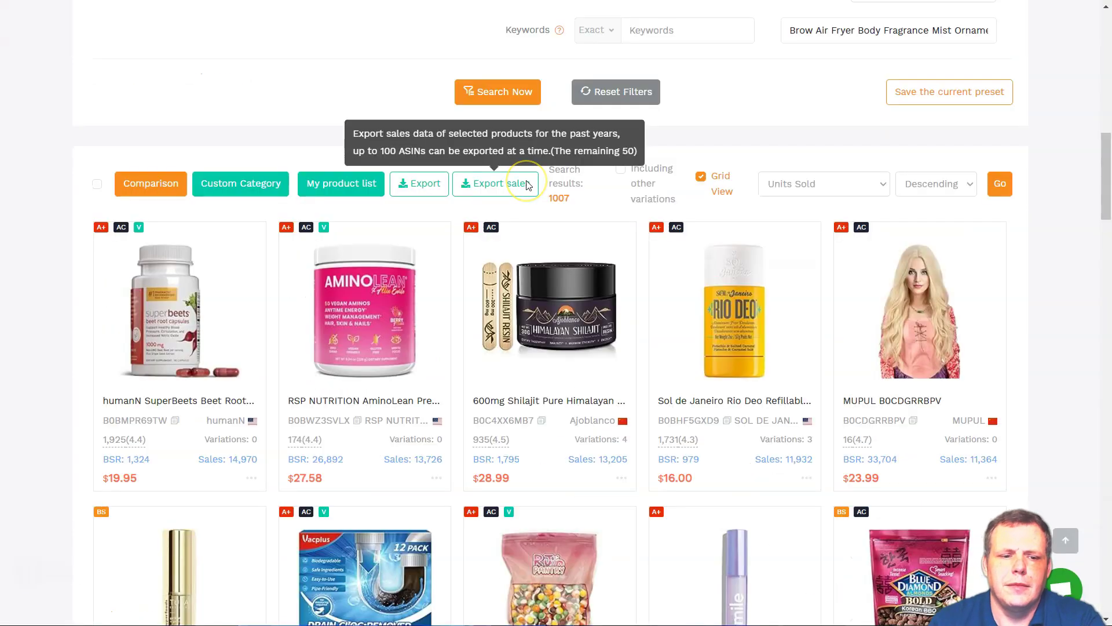
# Track the Shilajit product under the DEFAULT tag
pyautogui.scroll(10, 462, 188)
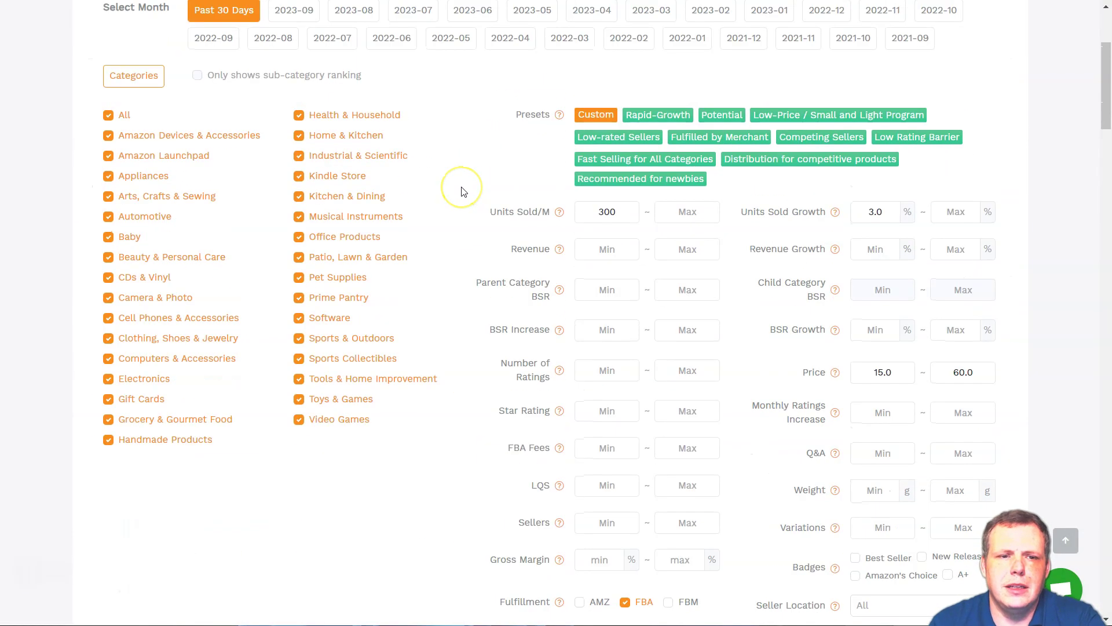
pyautogui.scroll(-9, 461, 191)
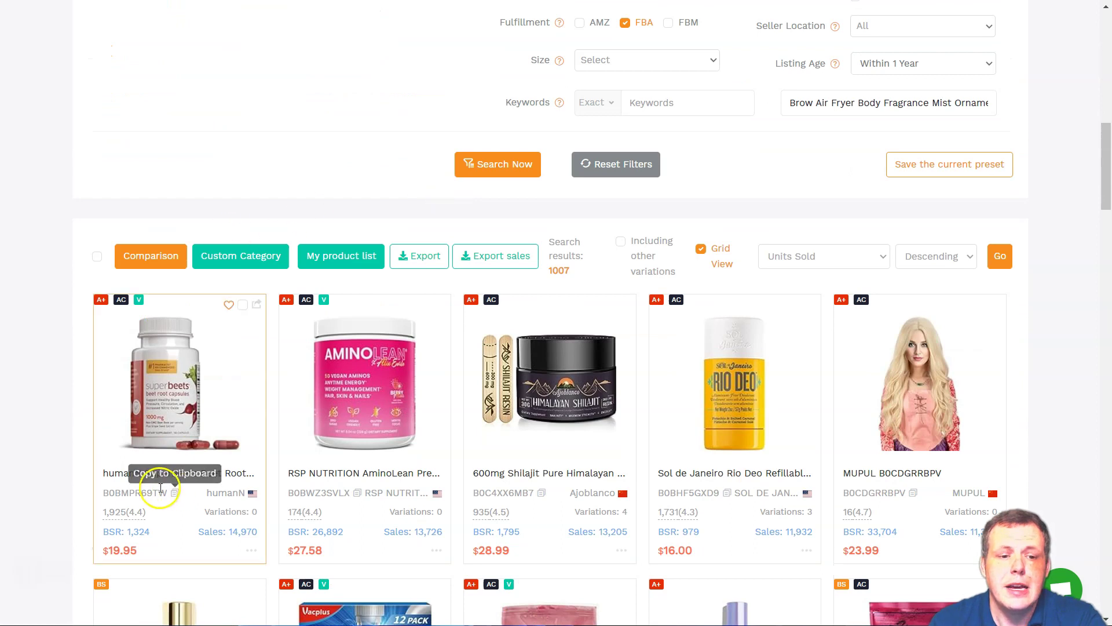
pyautogui.scroll(-5, 231, 426)
pyautogui.scroll(3, 231, 426)
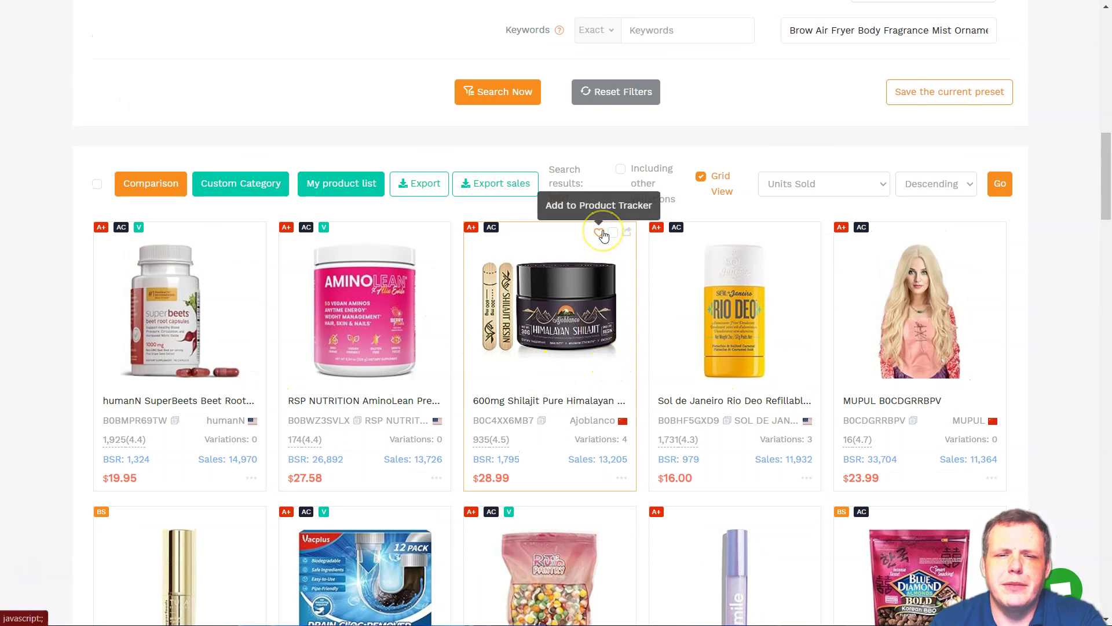
pyautogui.click(601, 234)
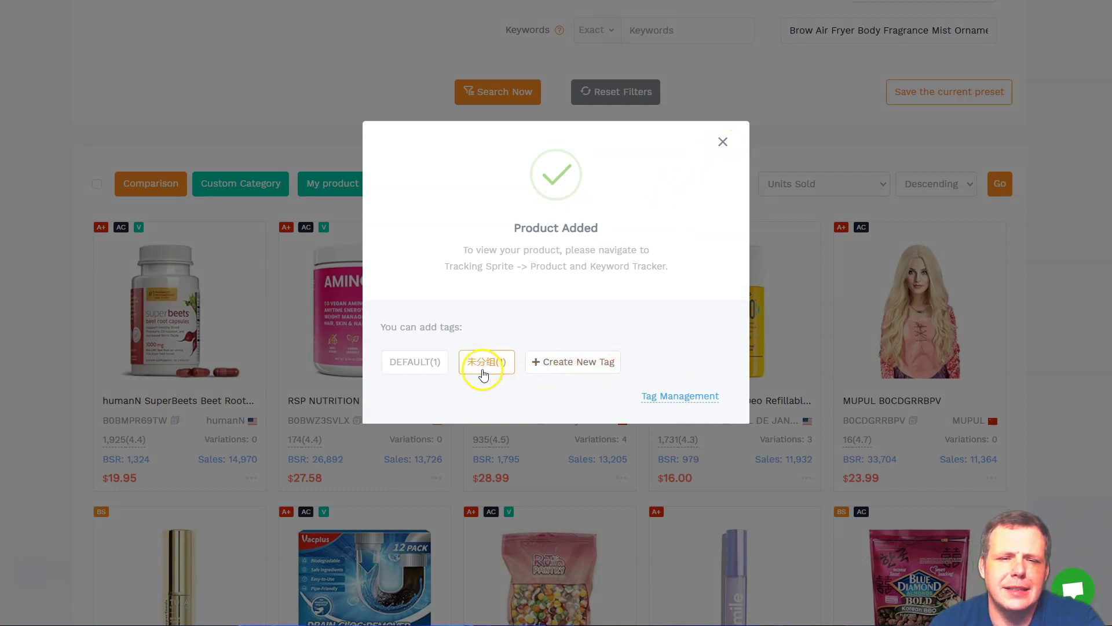
pyautogui.click(481, 364)
pyautogui.click(426, 375)
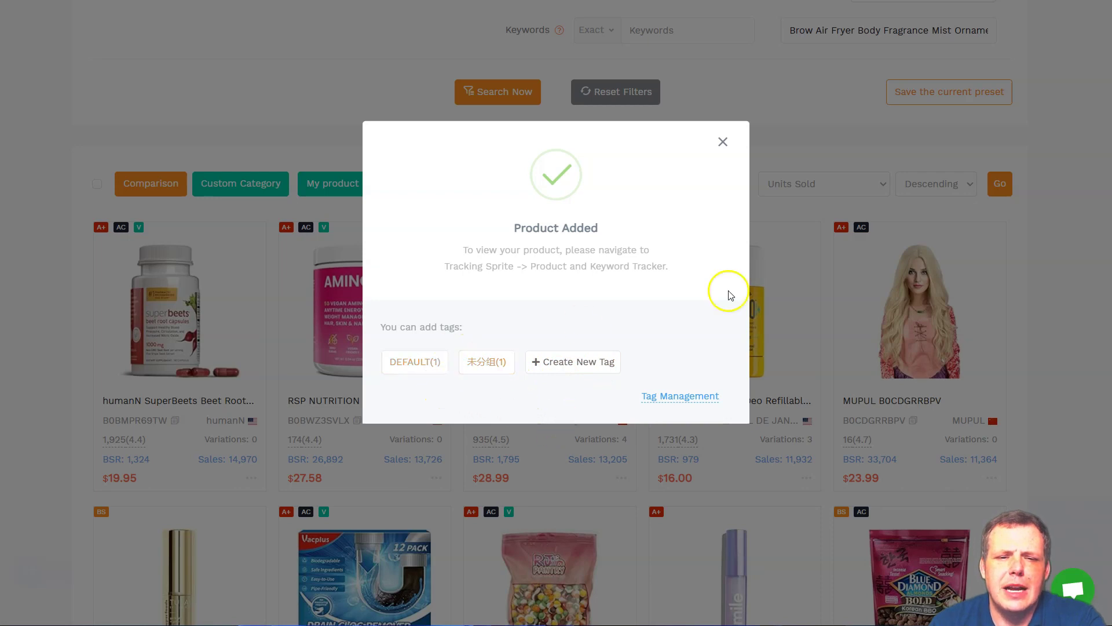
pyautogui.click(732, 145)
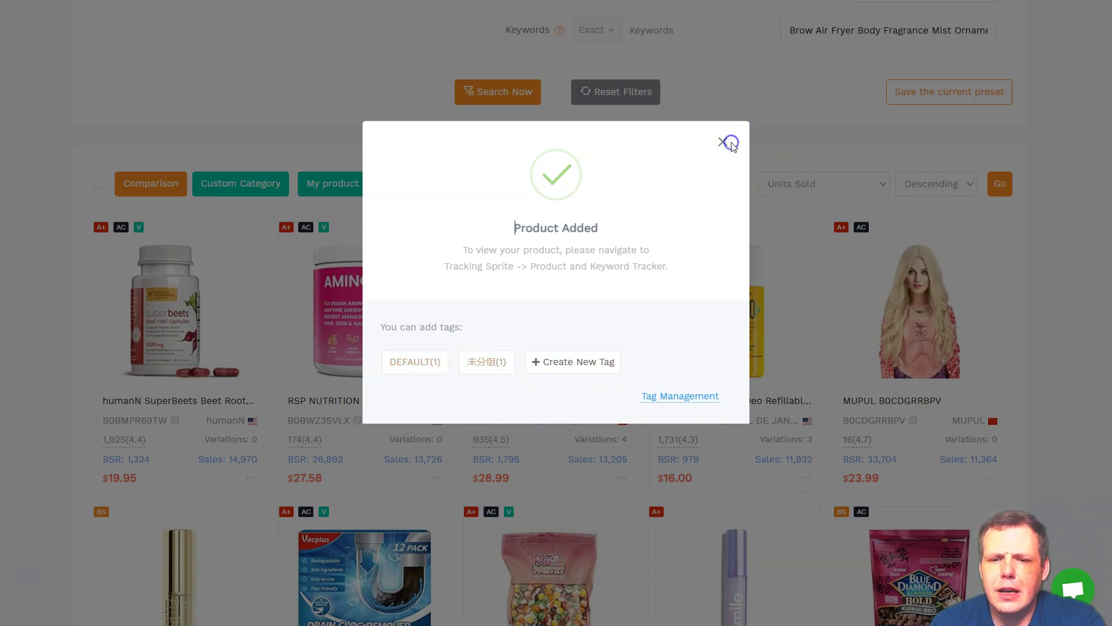
pyautogui.click(731, 145)
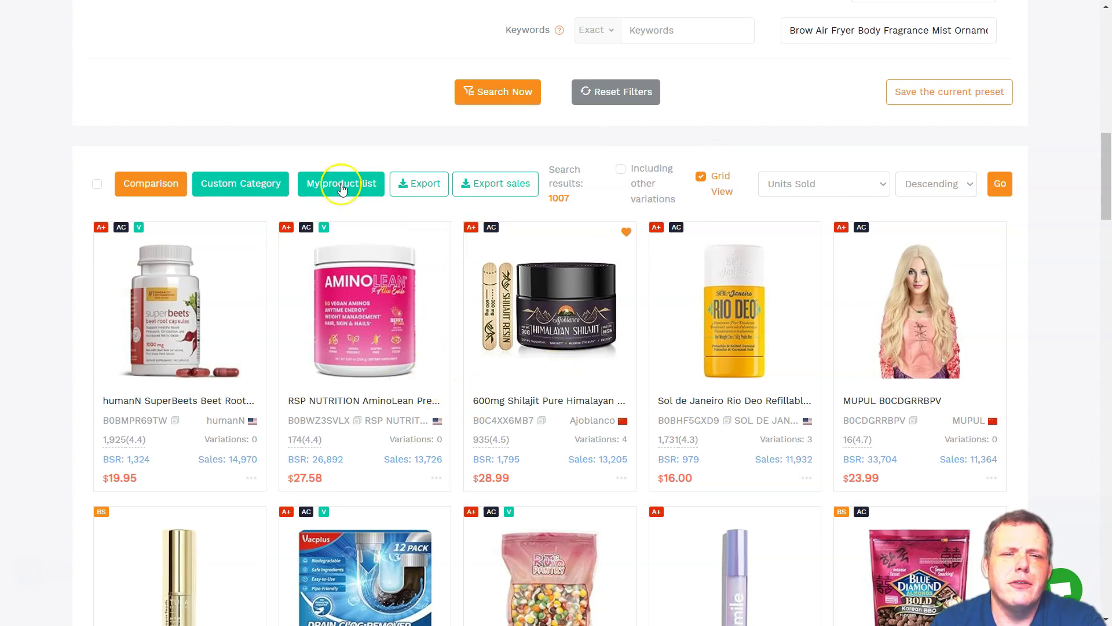
# Open Sales Trends for the humanN SuperBeets product from its results card
pyautogui.click(332, 186)
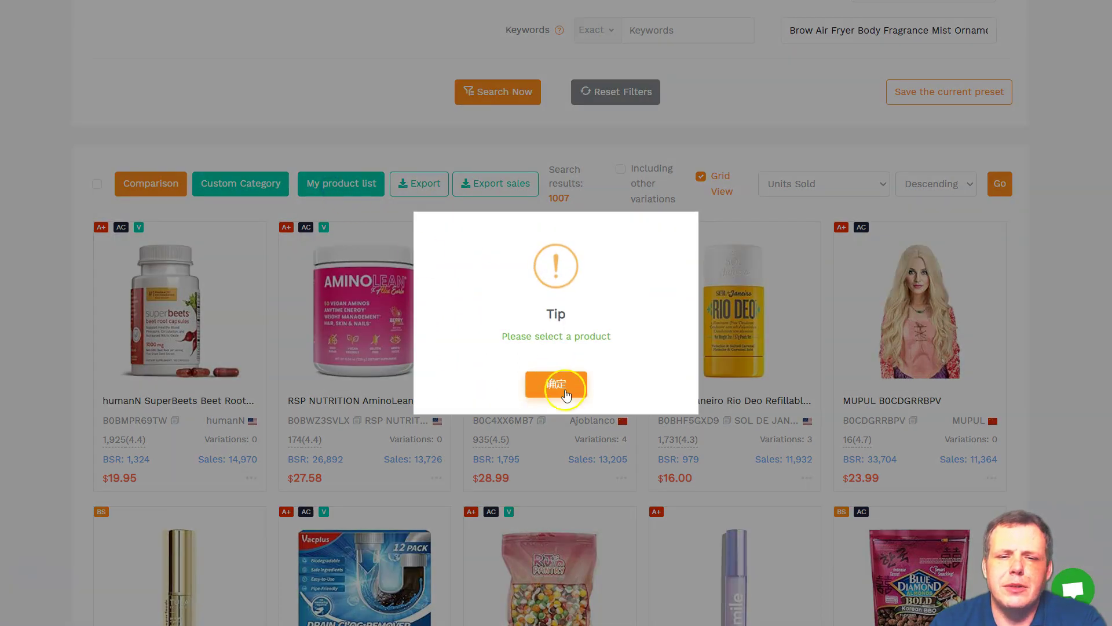
pyautogui.click(567, 392)
pyautogui.click(237, 183)
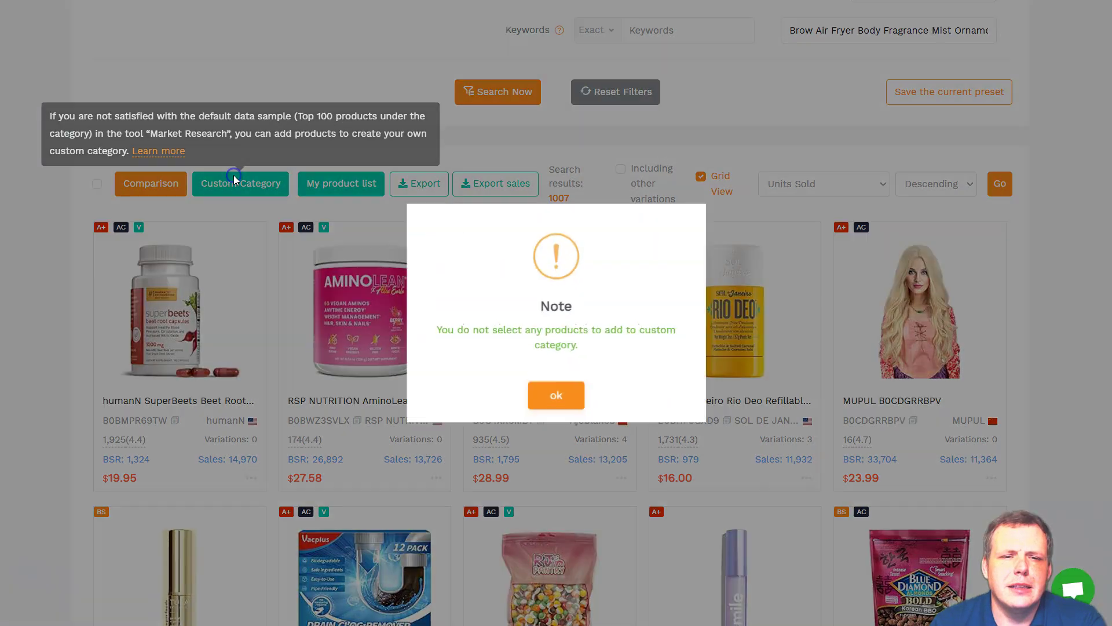
pyautogui.click(537, 392)
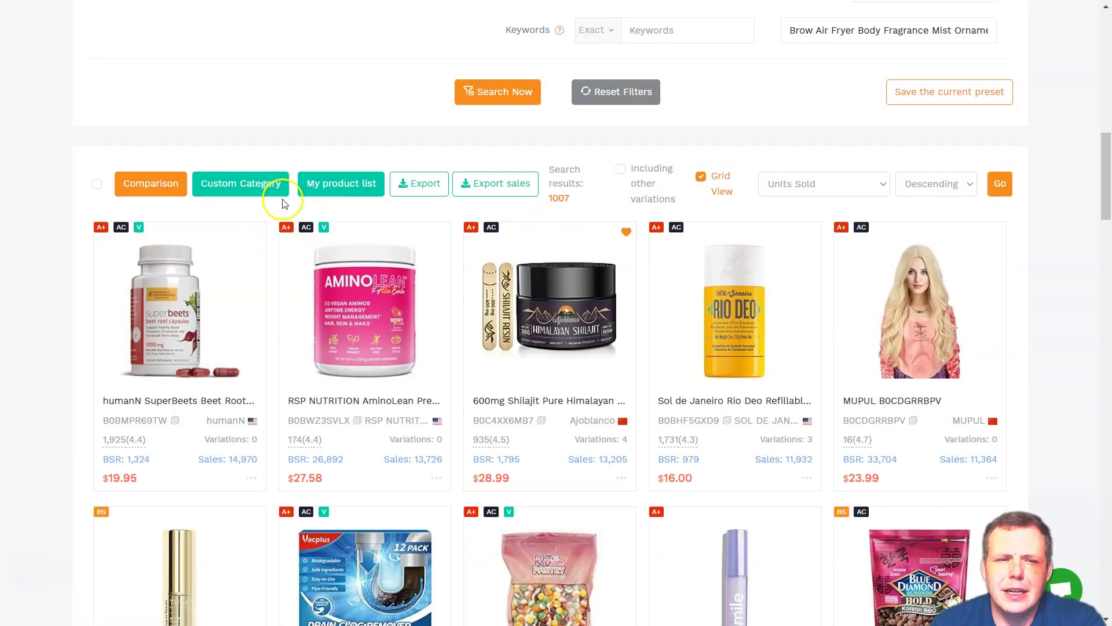
pyautogui.rightClick(232, 322)
pyautogui.click(224, 357)
pyautogui.click(224, 356)
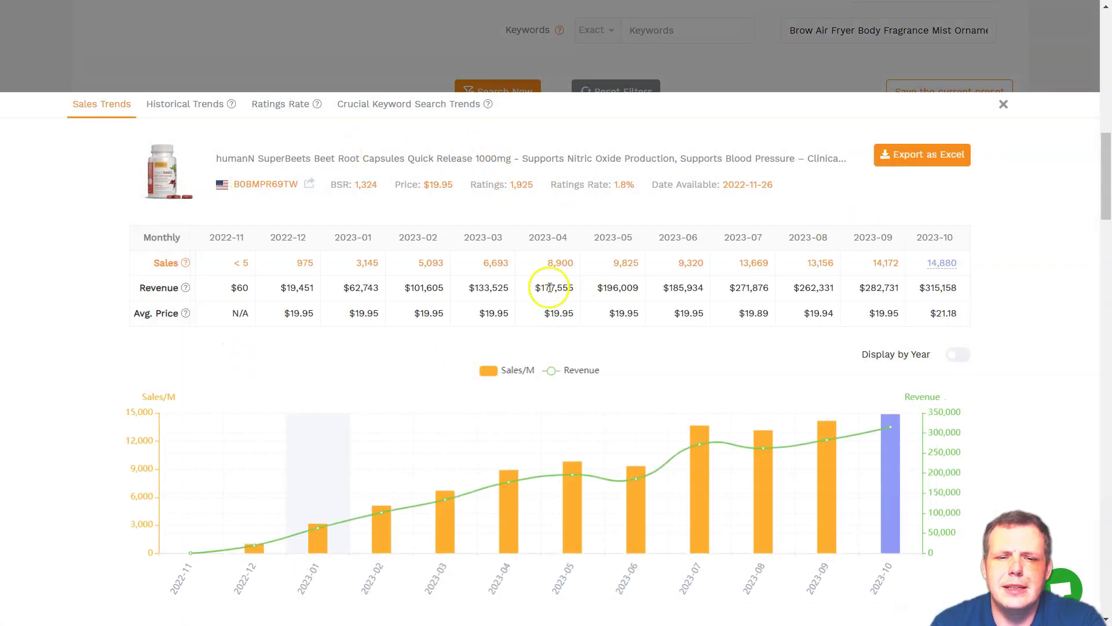
# Switch the sales chart to yearly view and back to monthly bars
pyautogui.scroll(-5, 789, 300)
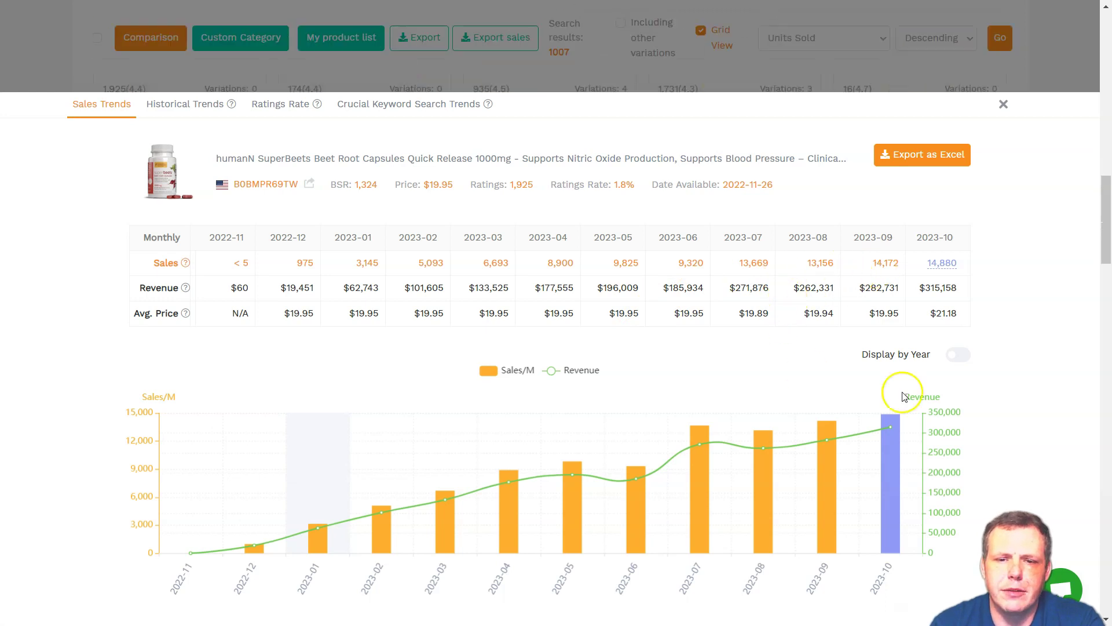
pyautogui.moveTo(1108, 253); pyautogui.dragTo(1037, 253)
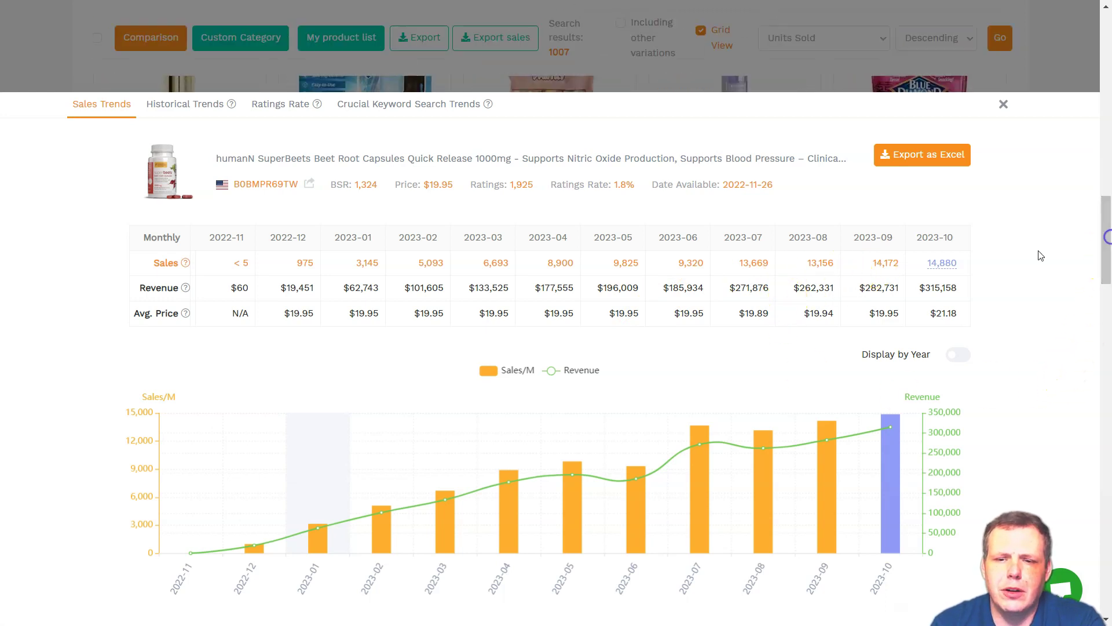
pyautogui.click(949, 356)
pyautogui.click(959, 356)
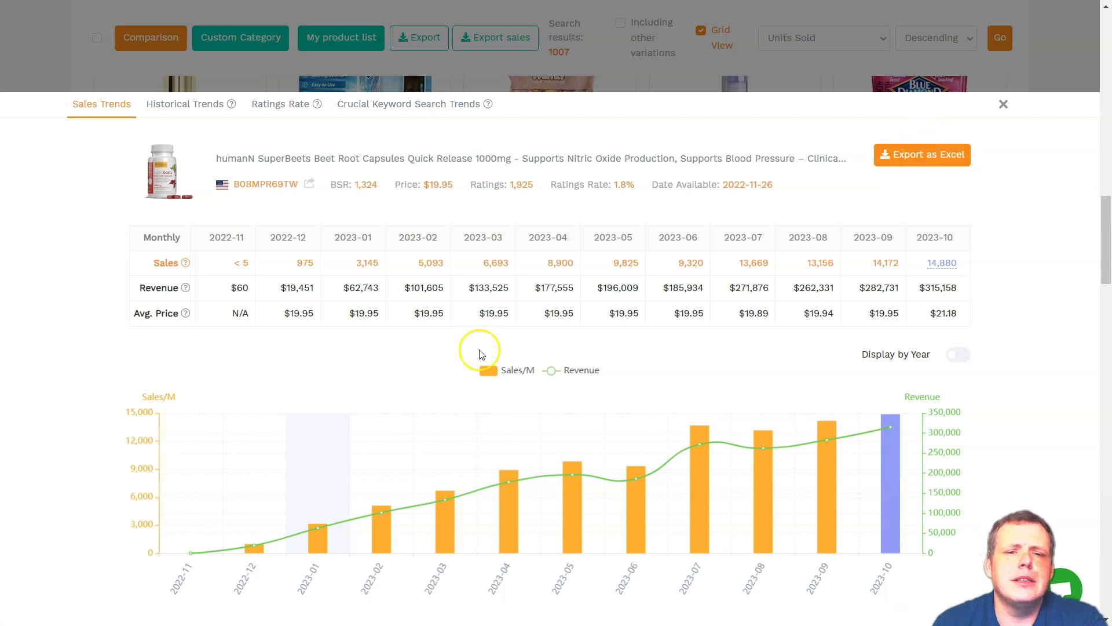
# View the keyword search and historical trends, then close the trends panel
pyautogui.scroll(2, 289, 70)
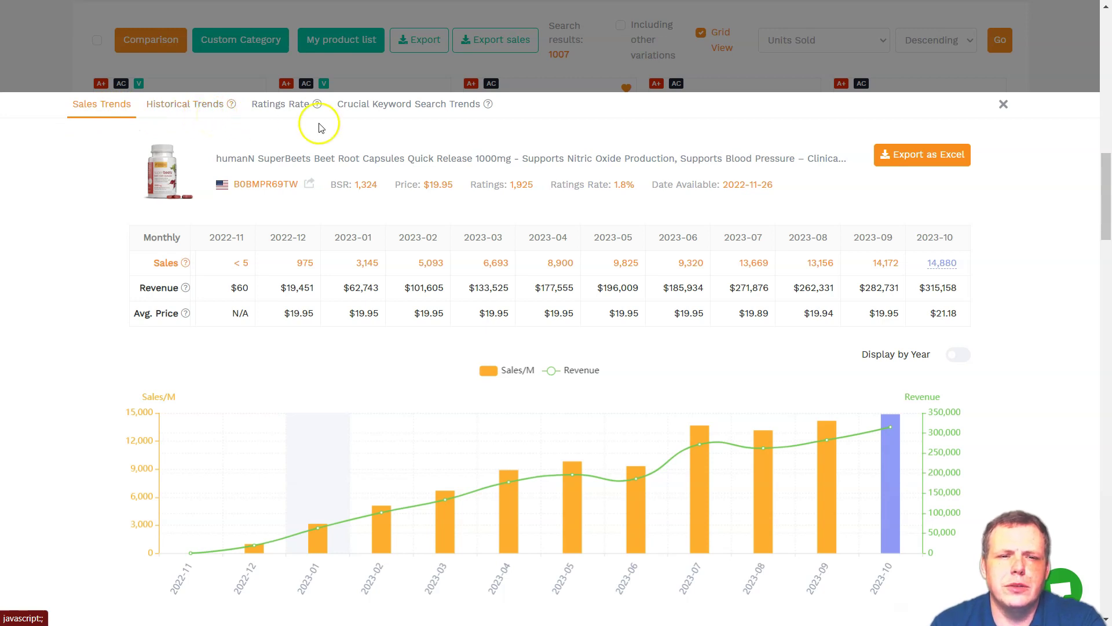
pyautogui.click(398, 113)
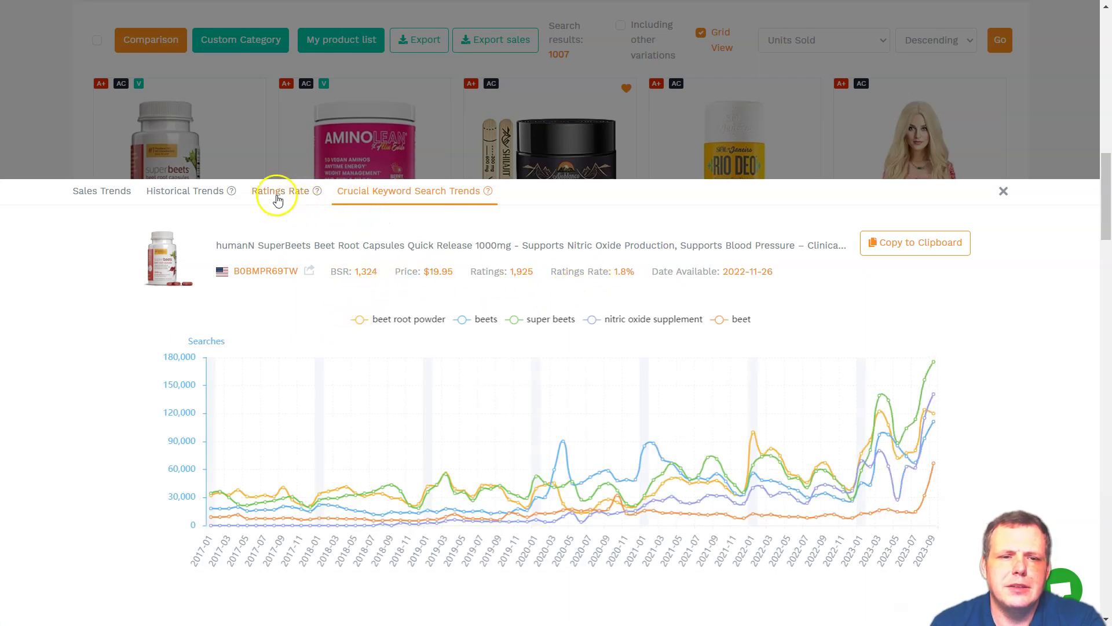
pyautogui.click(182, 189)
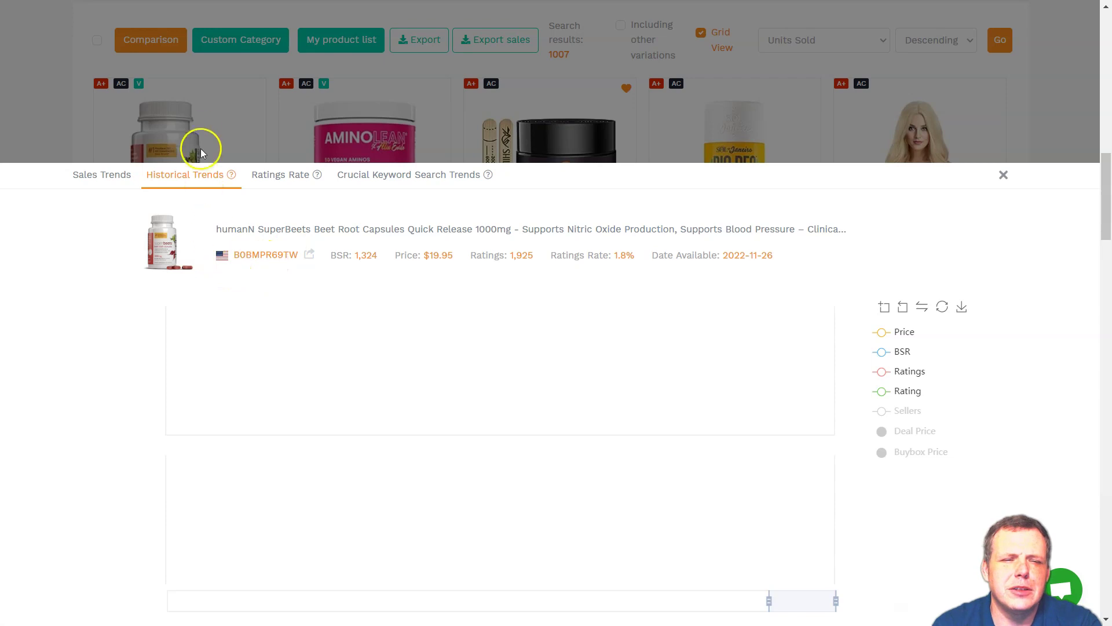
pyautogui.click(94, 175)
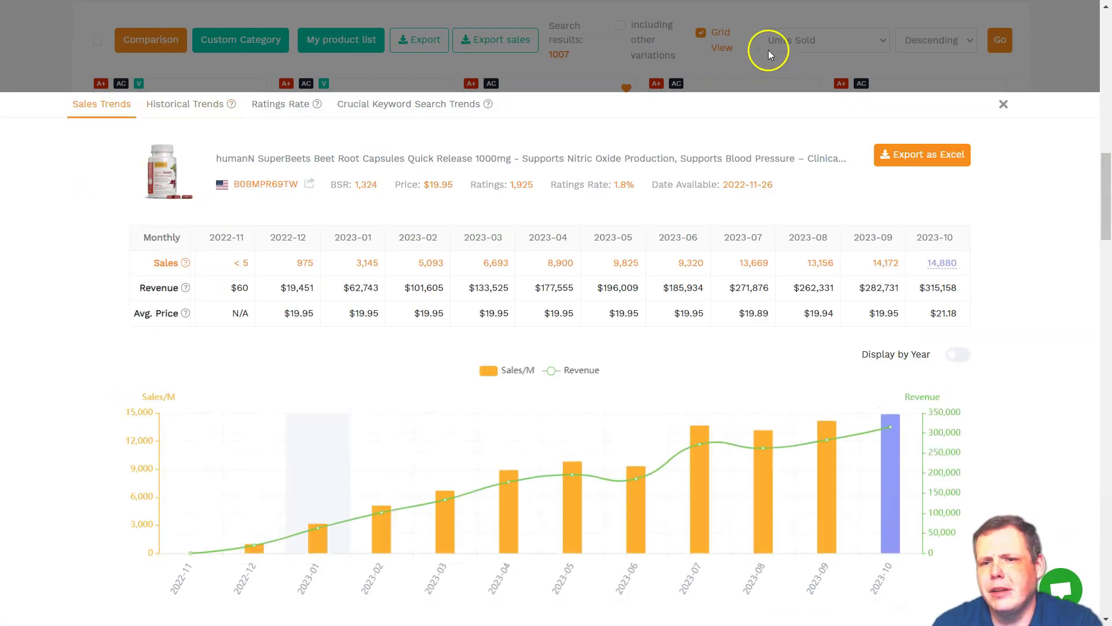
pyautogui.click(1004, 104)
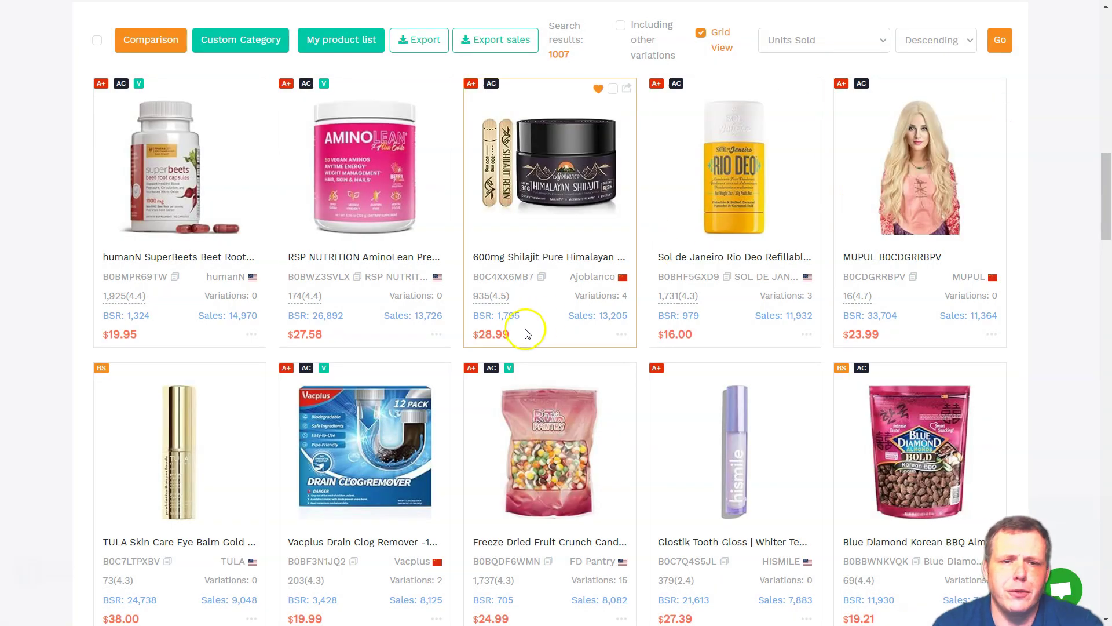
# Include other variations in the results and open the sort options
pyautogui.scroll(4, 523, 335)
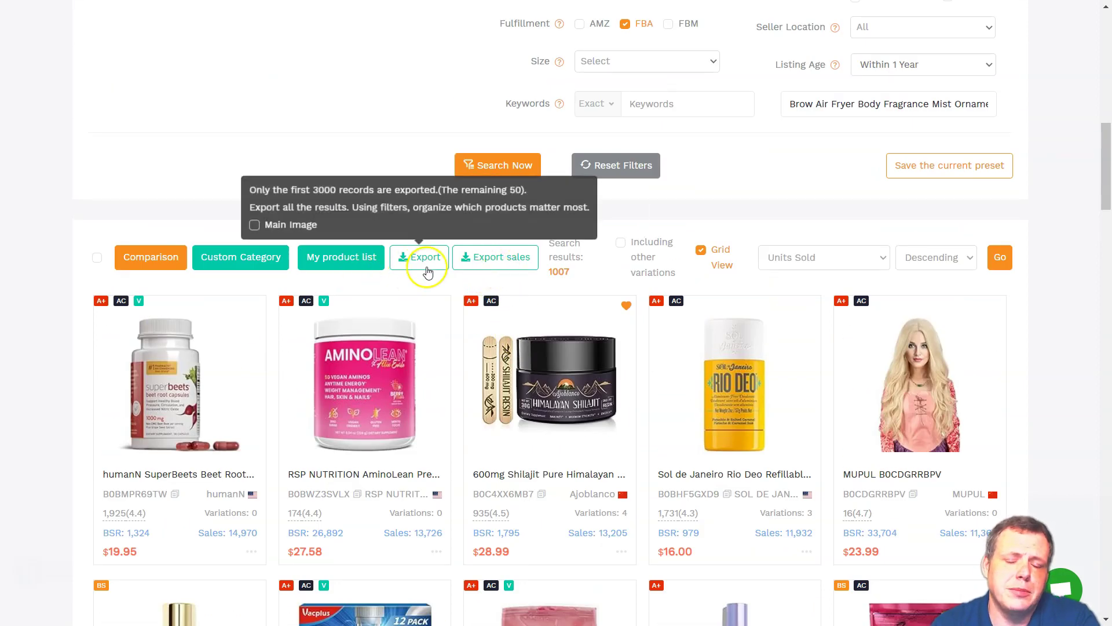
pyautogui.moveTo(610, 323)
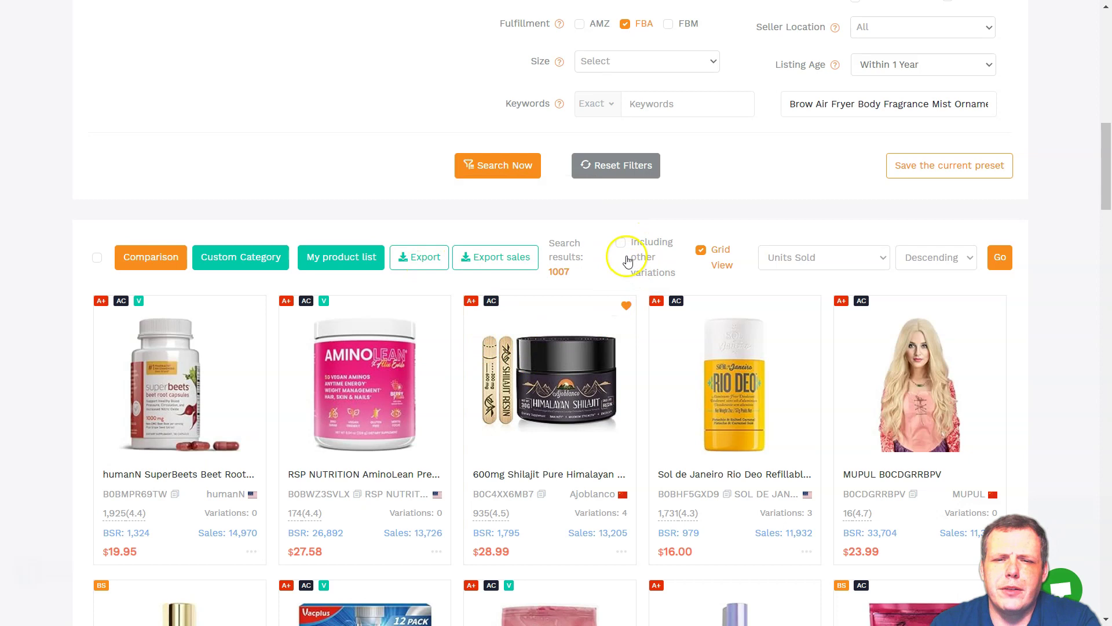
pyautogui.click(621, 246)
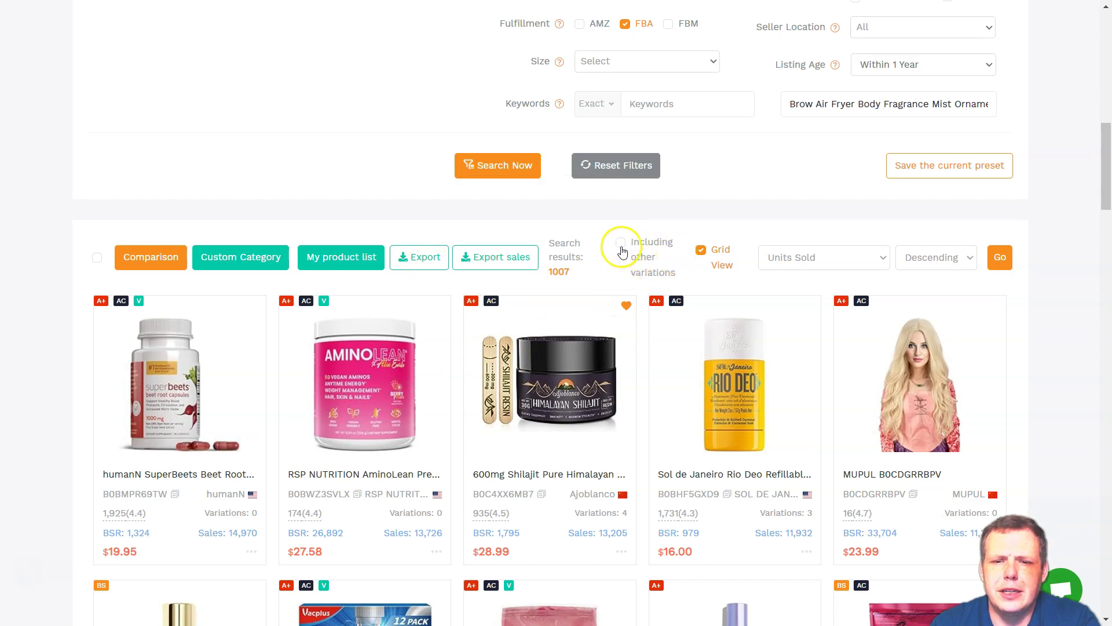
pyautogui.click(840, 259)
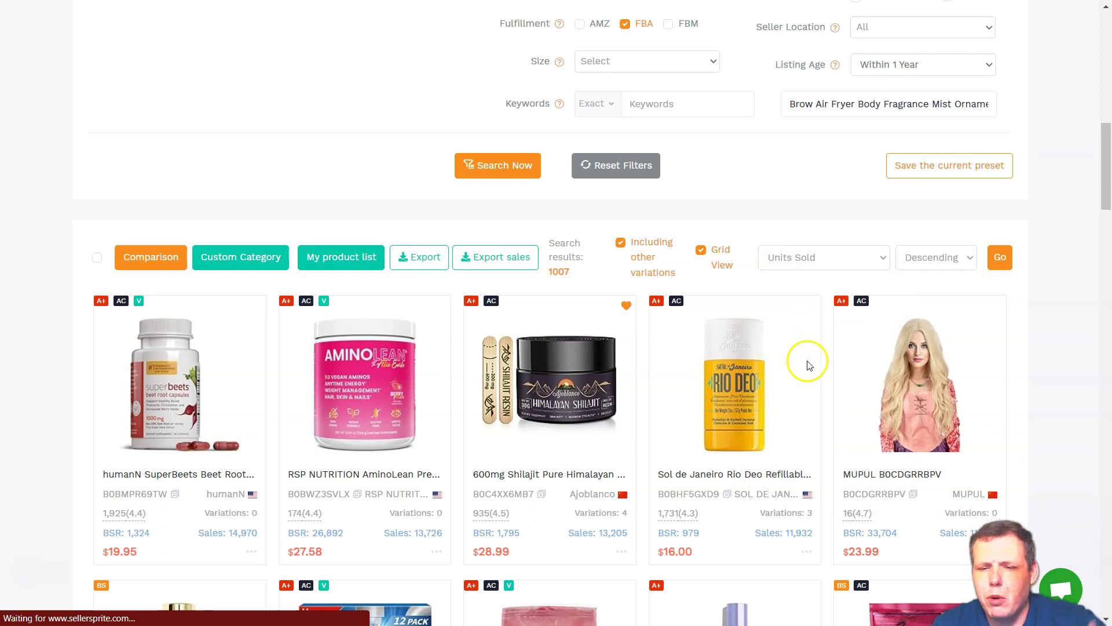
# Scroll through the 5000+ results of Gildan hoodie variants to the pagination and back
pyautogui.scroll(-7, 815, 321)
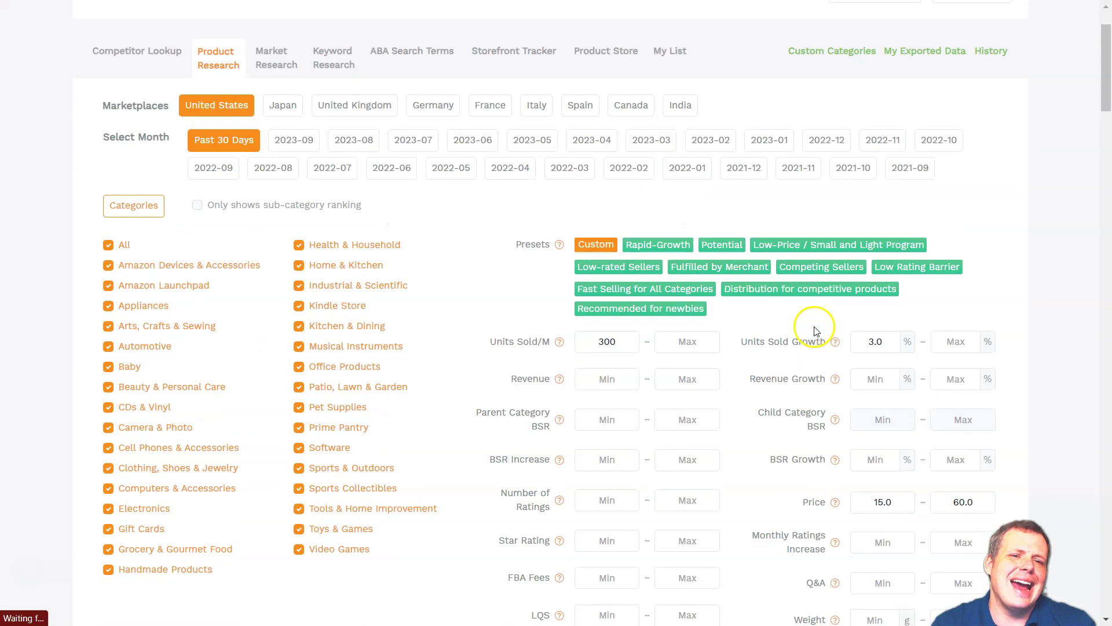
pyautogui.scroll(-8, 811, 333)
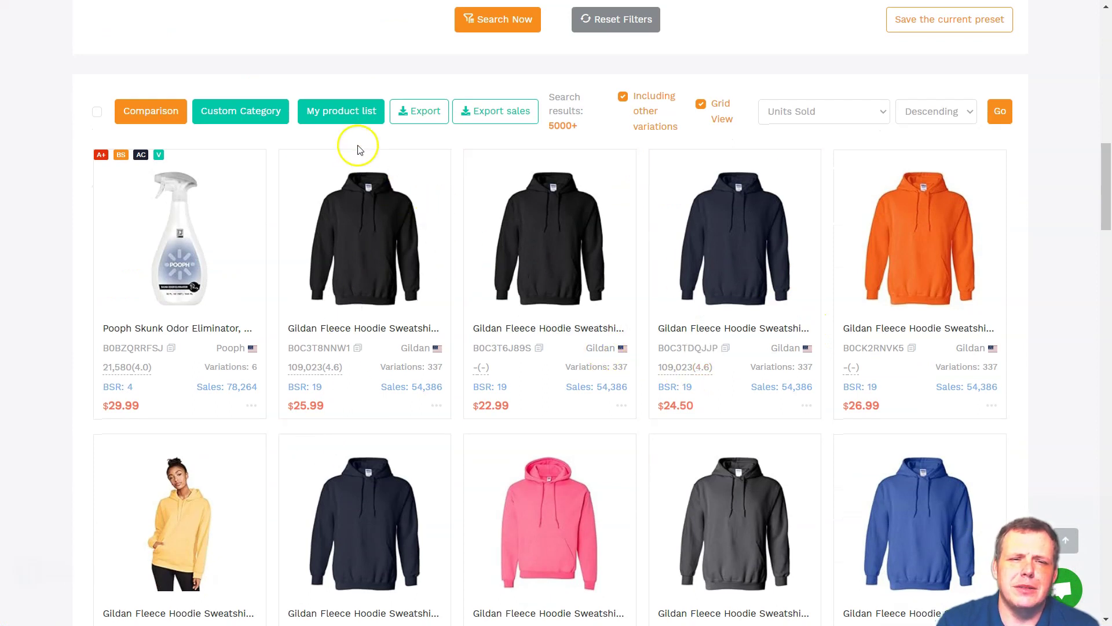
pyautogui.moveTo(418, 126)
pyautogui.moveTo(241, 168)
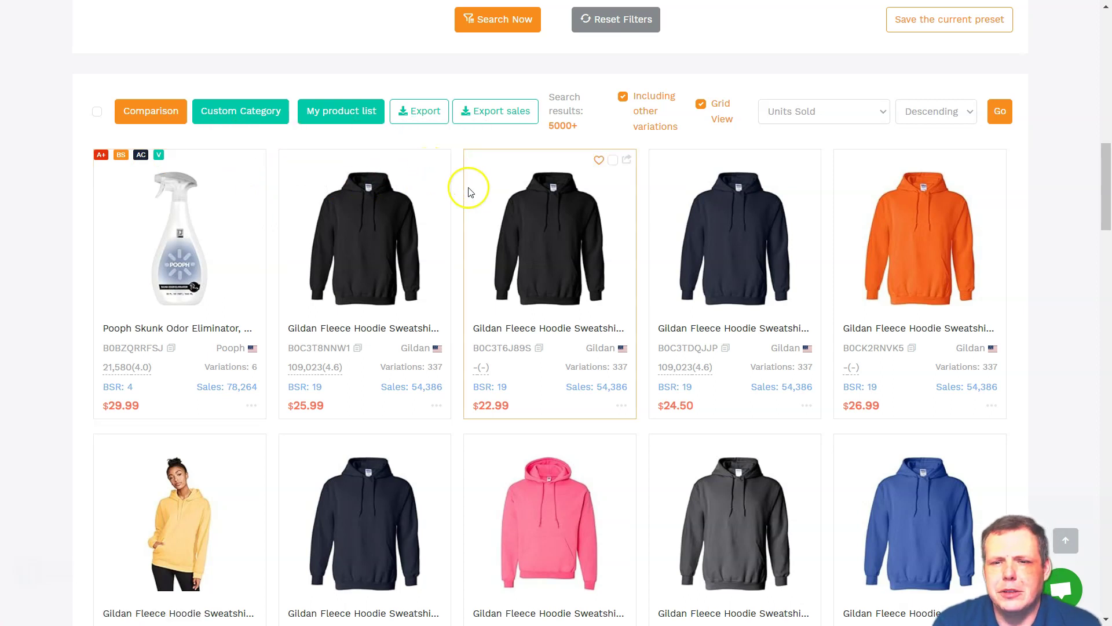
pyautogui.scroll(-20, 468, 197)
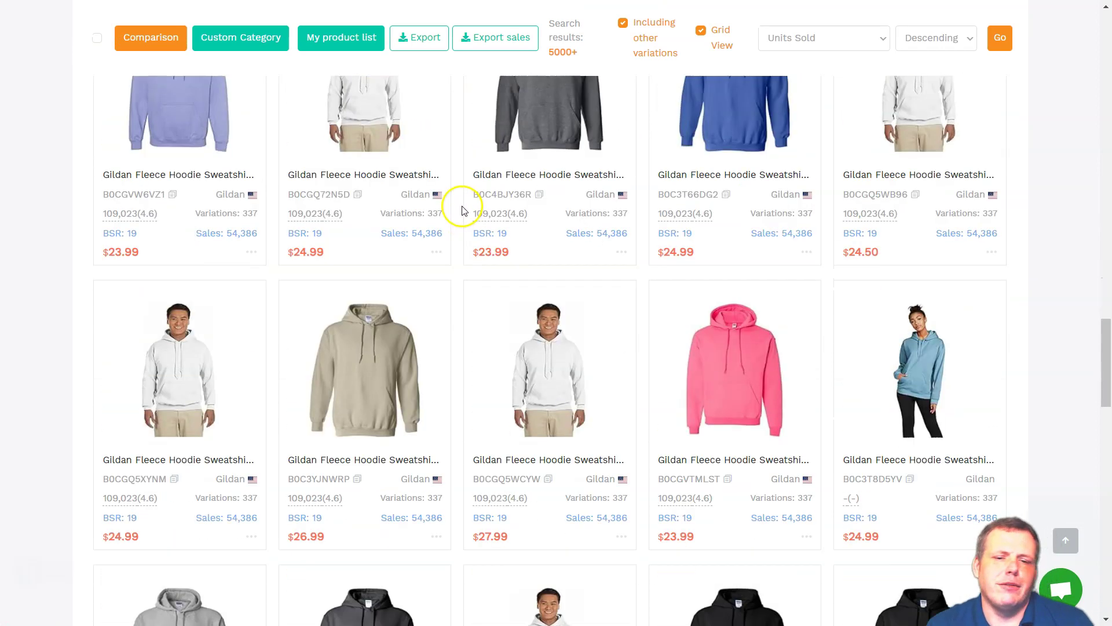
pyautogui.scroll(-12, 463, 210)
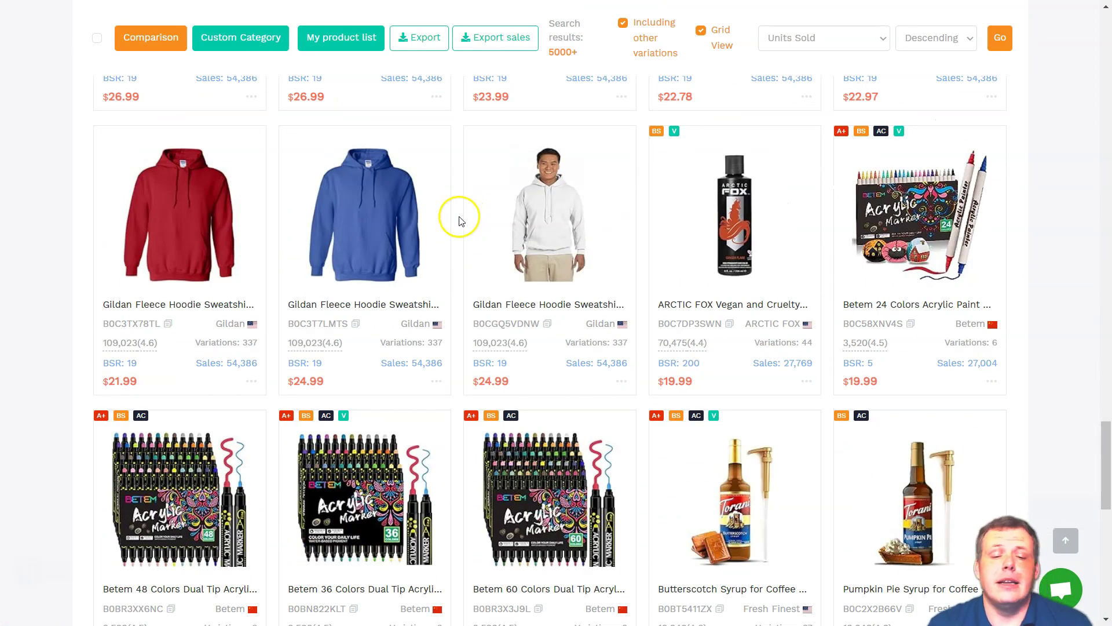
pyautogui.scroll(-4, 459, 220)
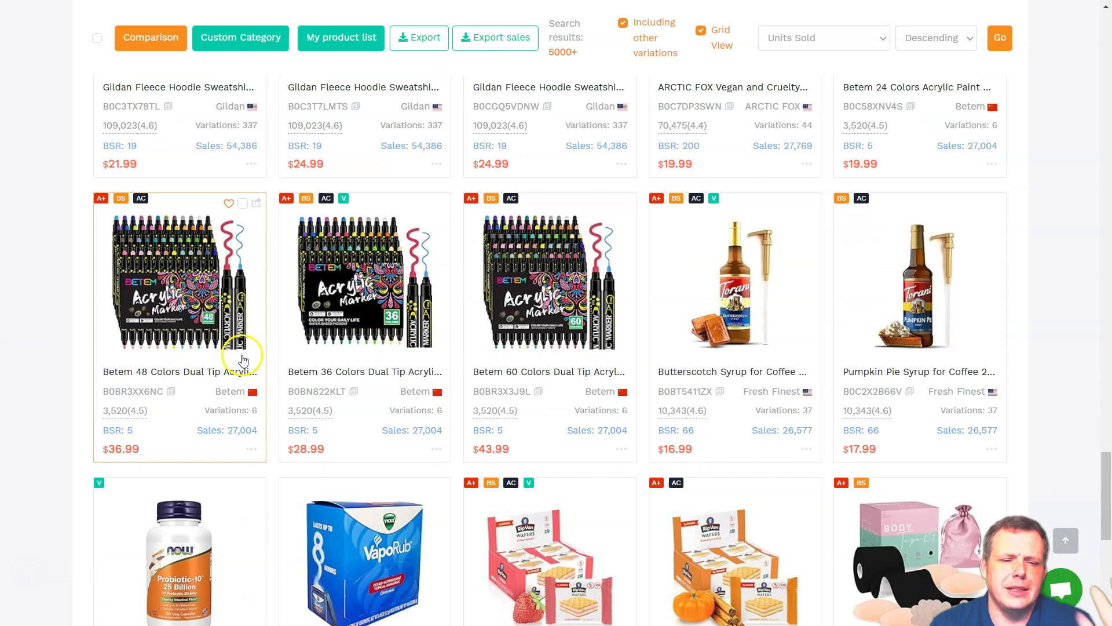
pyautogui.scroll(-9, 243, 361)
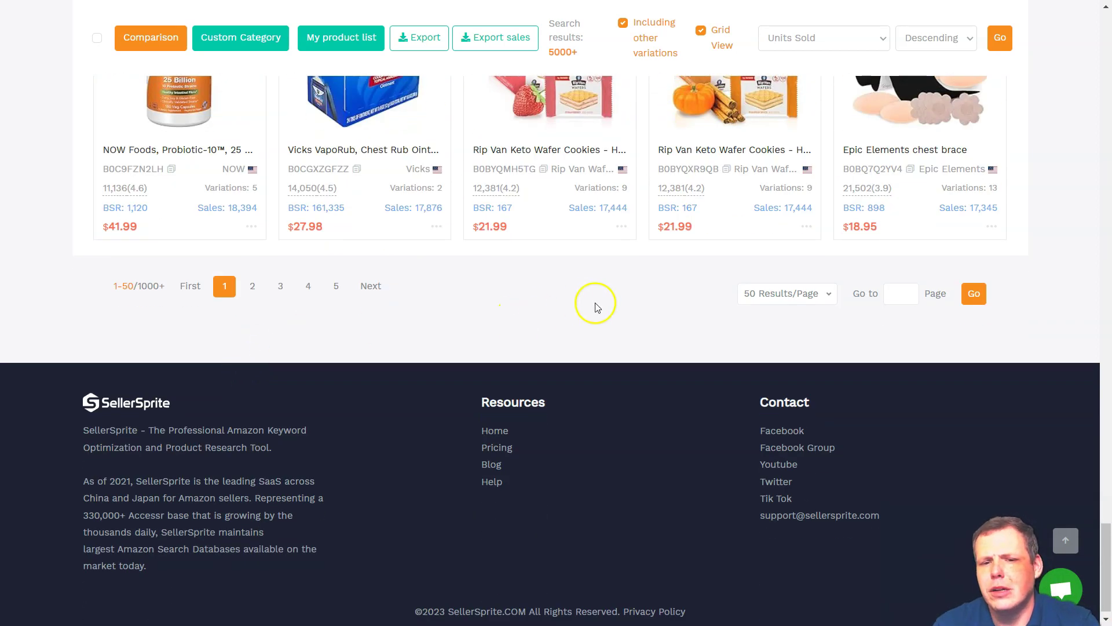
pyautogui.scroll(14, 596, 307)
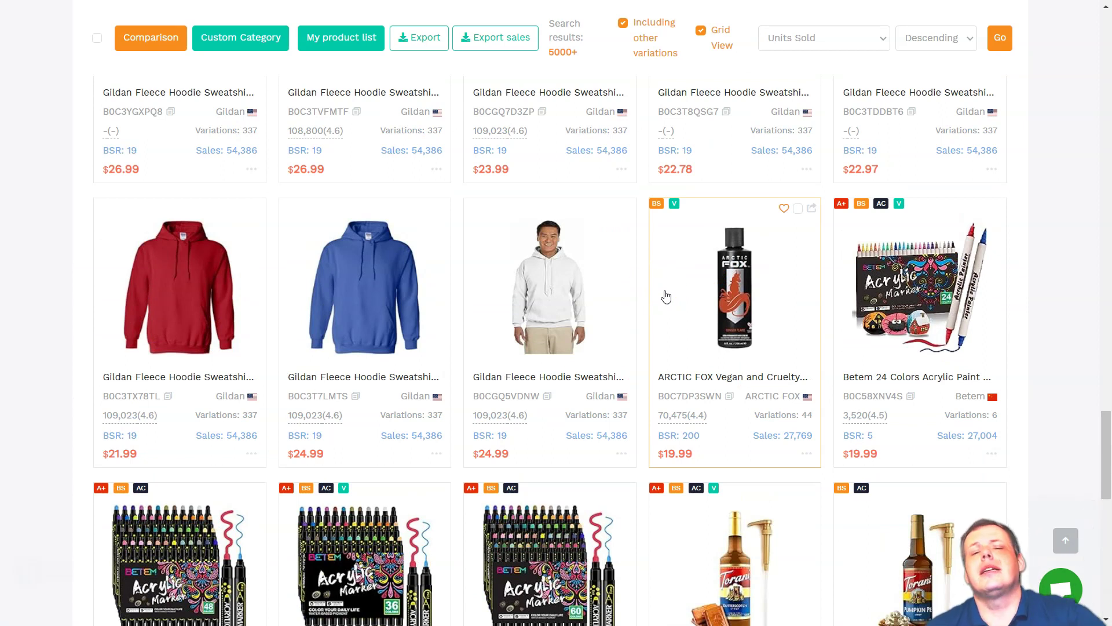
pyautogui.scroll(20, 665, 303)
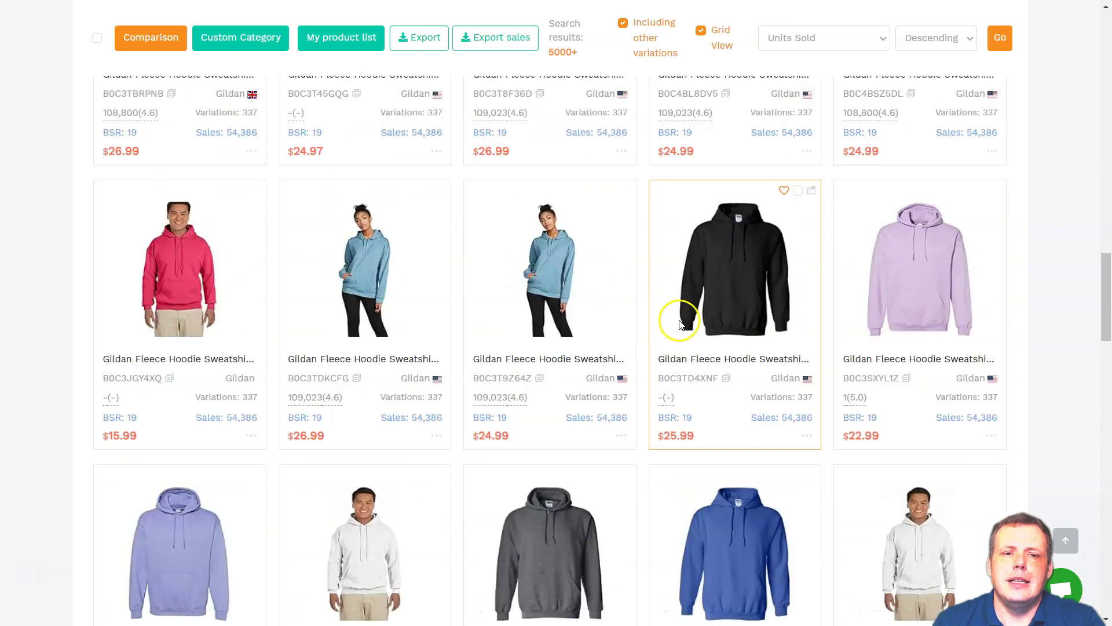
pyautogui.scroll(6, 687, 326)
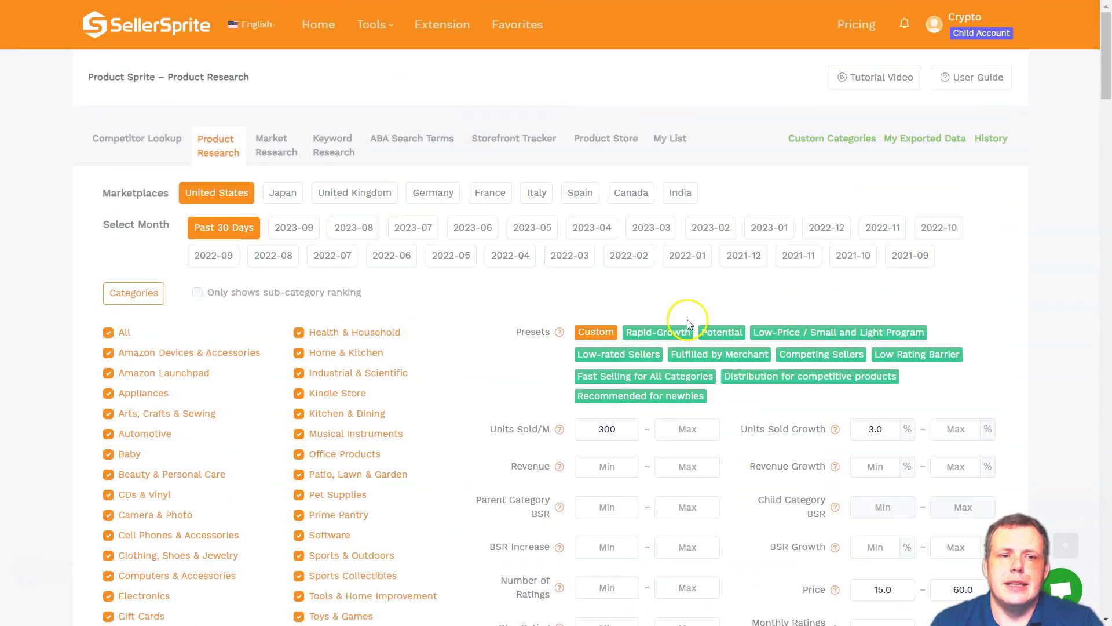